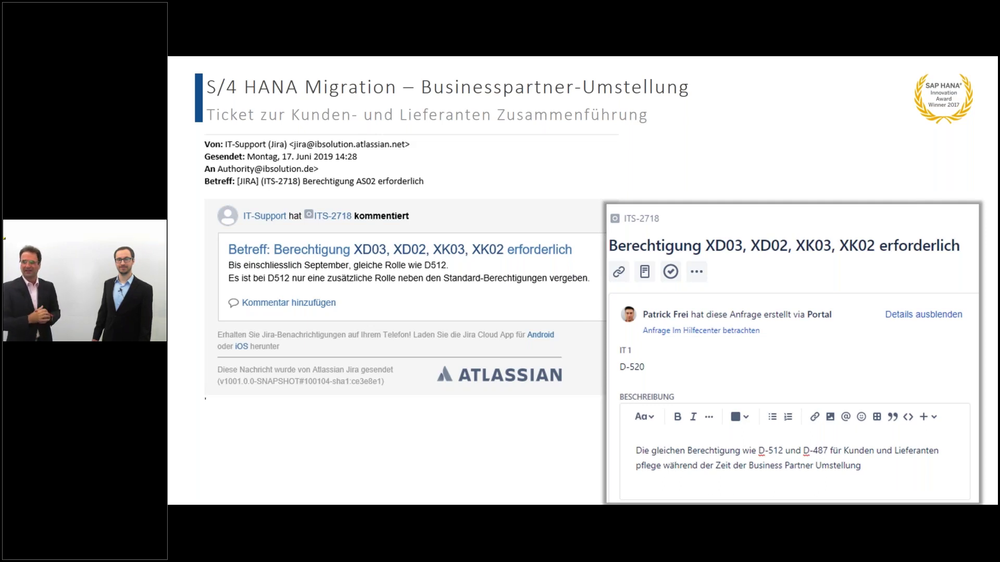
{"action": "key", "text": "Right"}
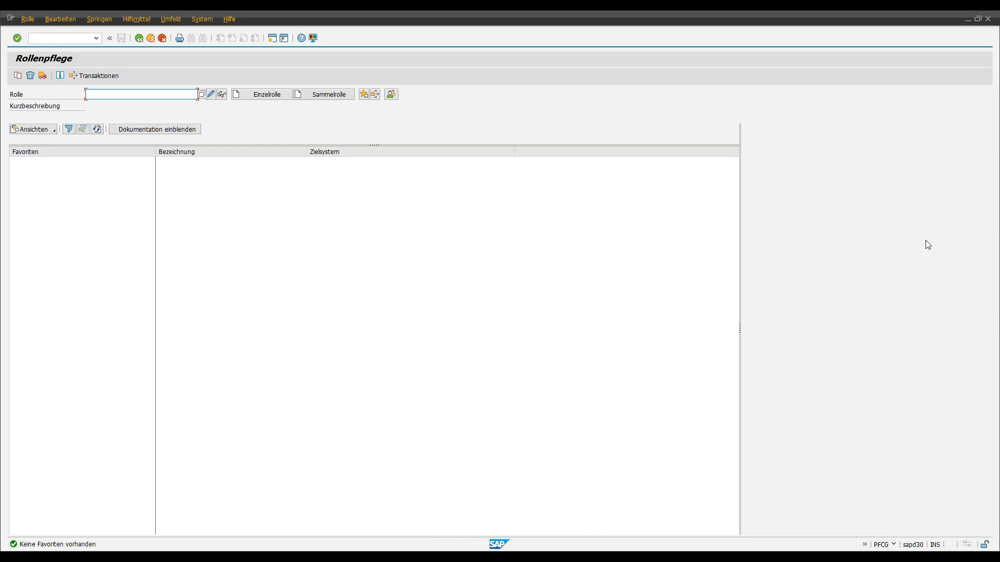
- Create the single role IB_CVI_WEBINAR with the short description "Kunden Liefernat Inttration"
{"action": "type", "text": "IB"}
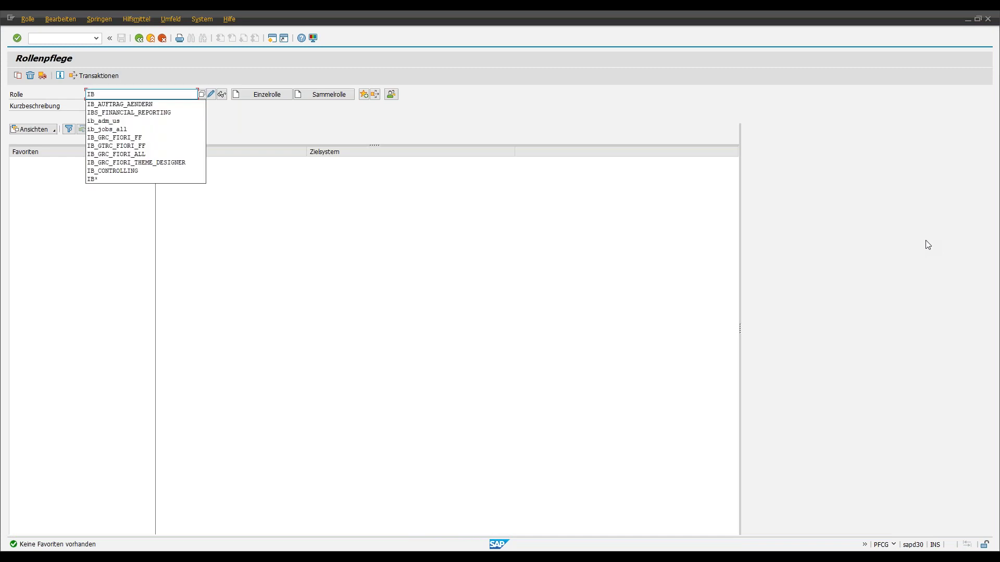
{"action": "type", "text": "_"}
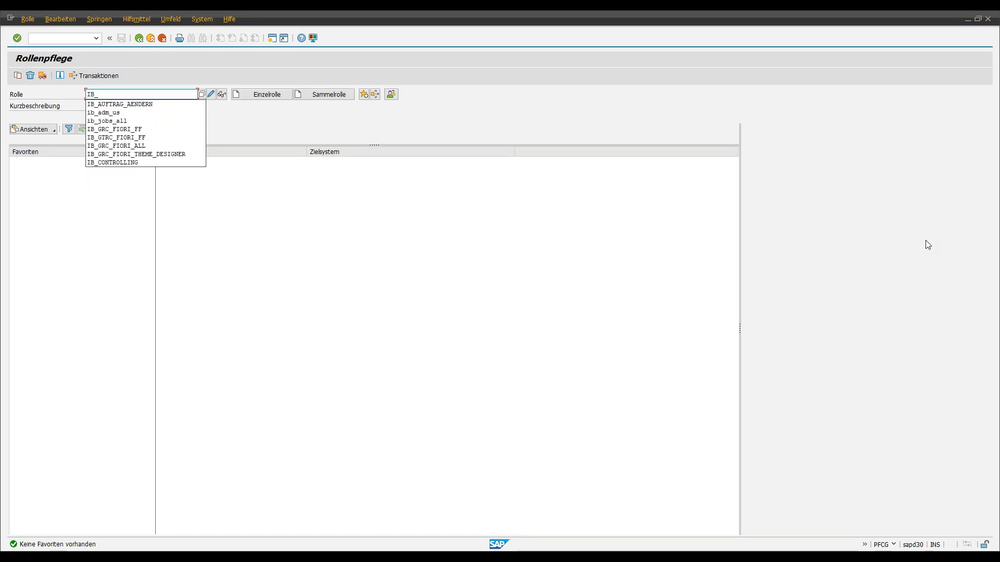
{"action": "type", "text": "CVI"}
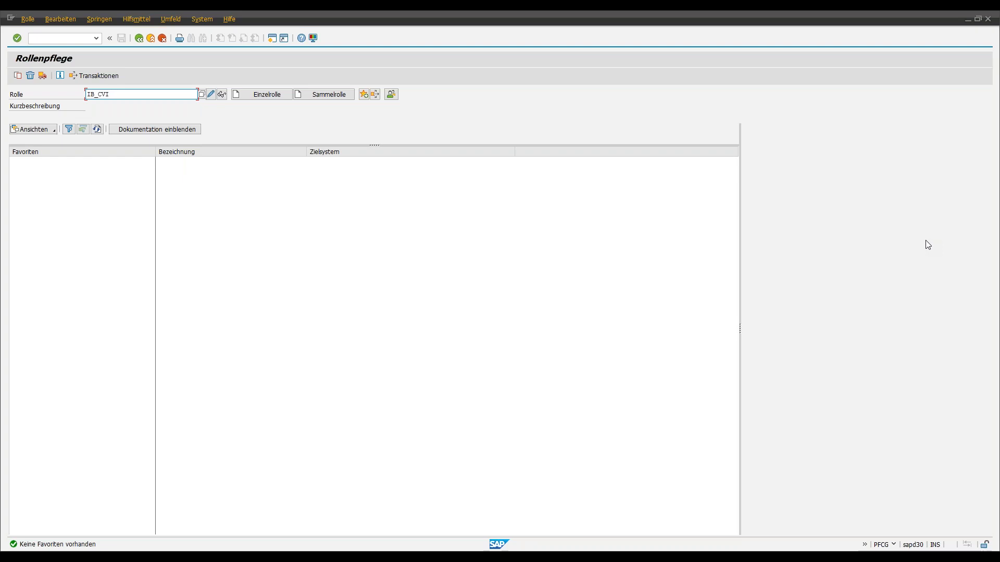
{"action": "type", "text": "_webinar"}
{"action": "left_click", "coordinate": [238, 95]}
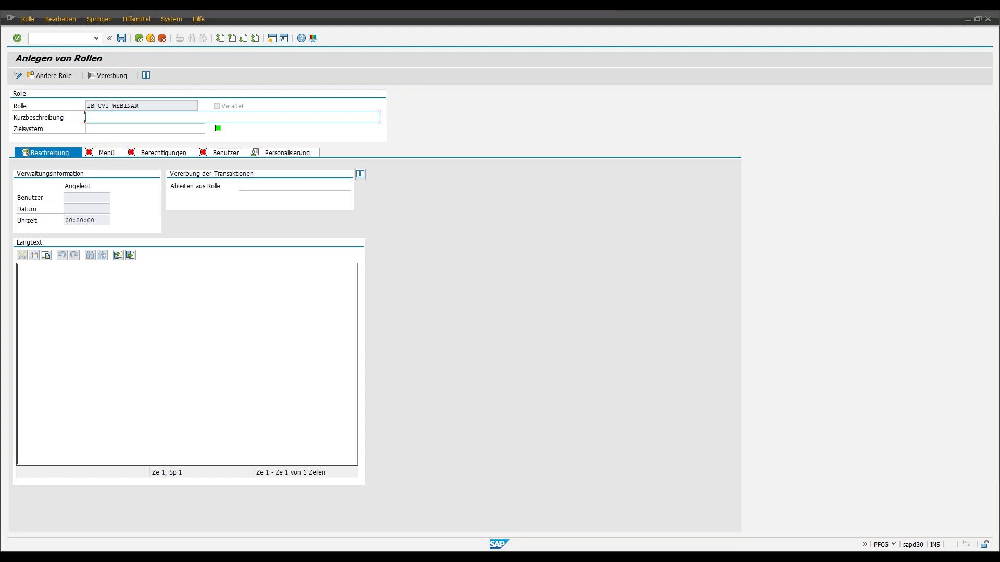
{"action": "type", "text": "Kunden Liefernat Inttration"}
- Save the new role and open the transaction assignment for its role menu
{"action": "left_click", "coordinate": [106, 153]}
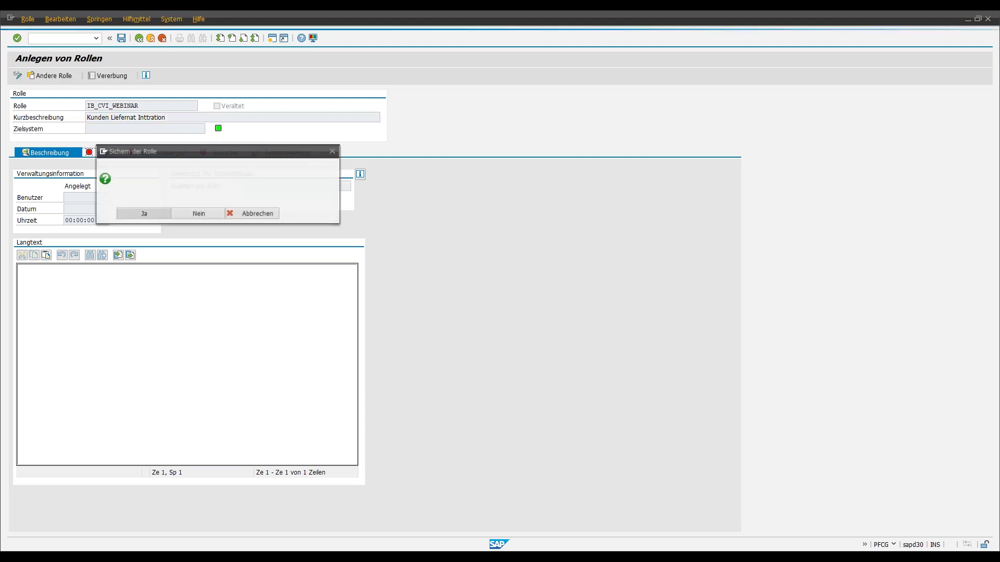
{"action": "left_click", "coordinate": [139, 213]}
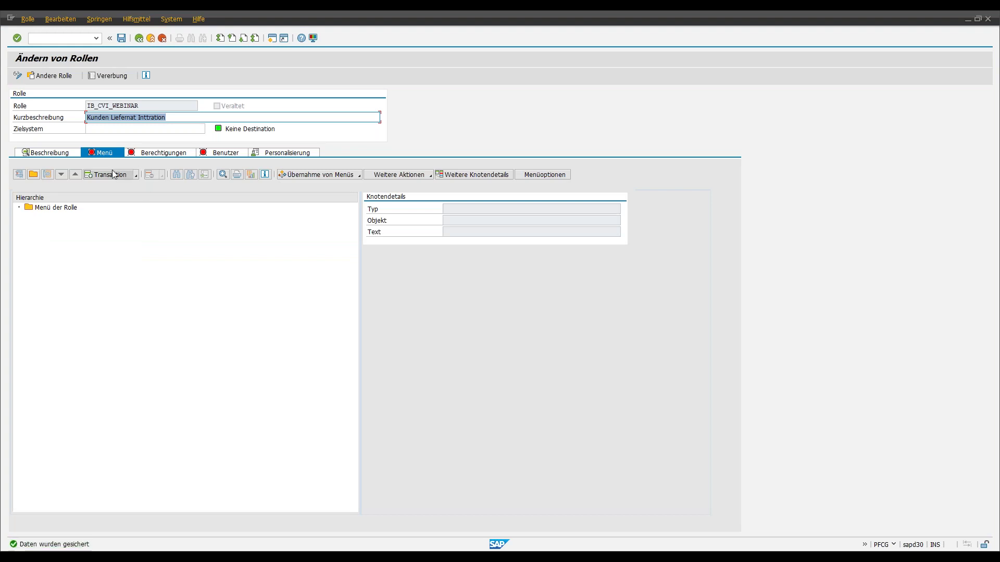
{"action": "left_click", "coordinate": [111, 174]}
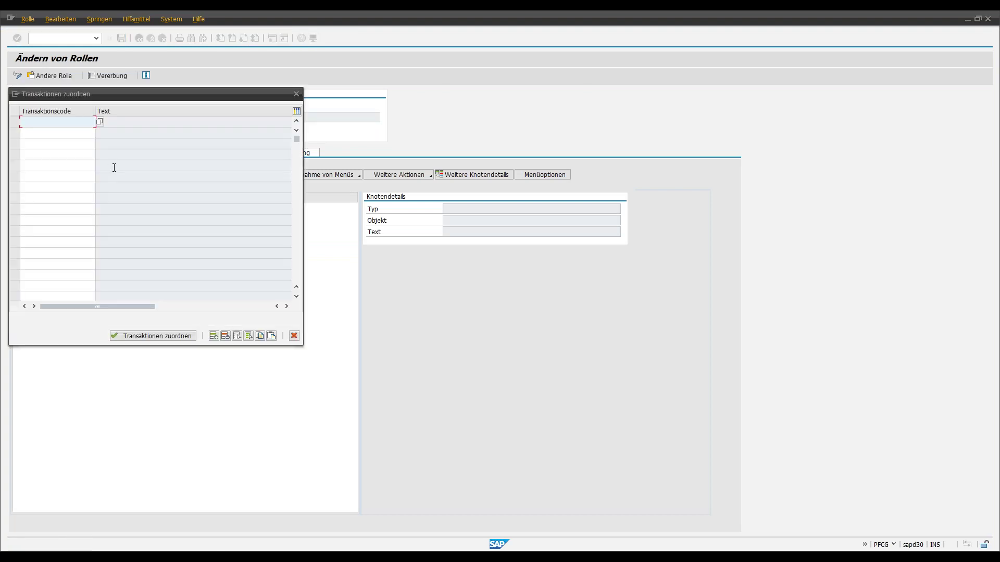
{"action": "type", "text": "xd03"}
{"action": "key", "text": "Return"}
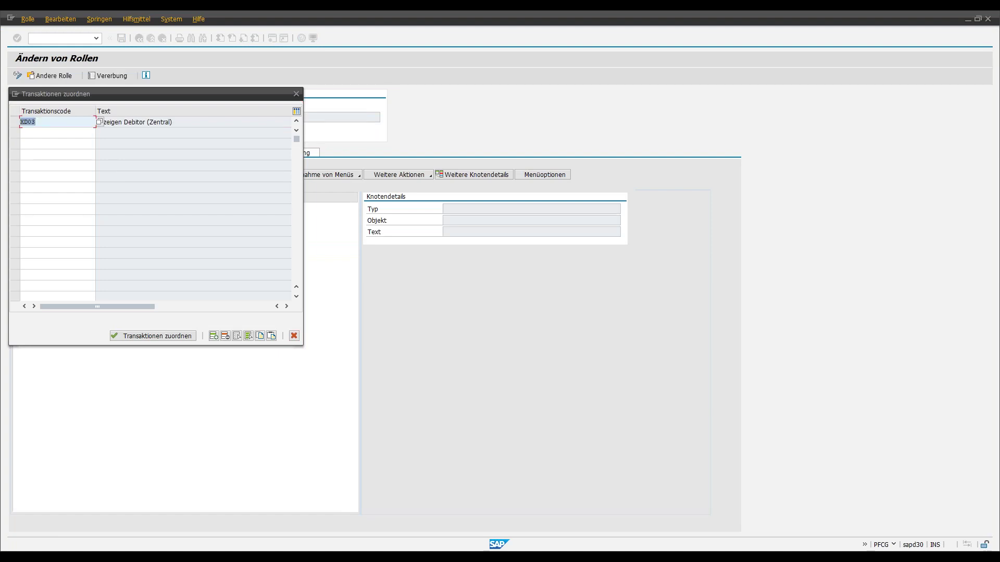
{"action": "type", "text": "xd02"}
{"action": "key", "text": "Return"}
- Enter the vendor transactions XK03 and XK02 in the first two rows of the transaction assignment
{"action": "type", "text": "xk03"}
{"action": "key", "text": "Return"}
{"action": "left_click", "coordinate": [90, 134]}
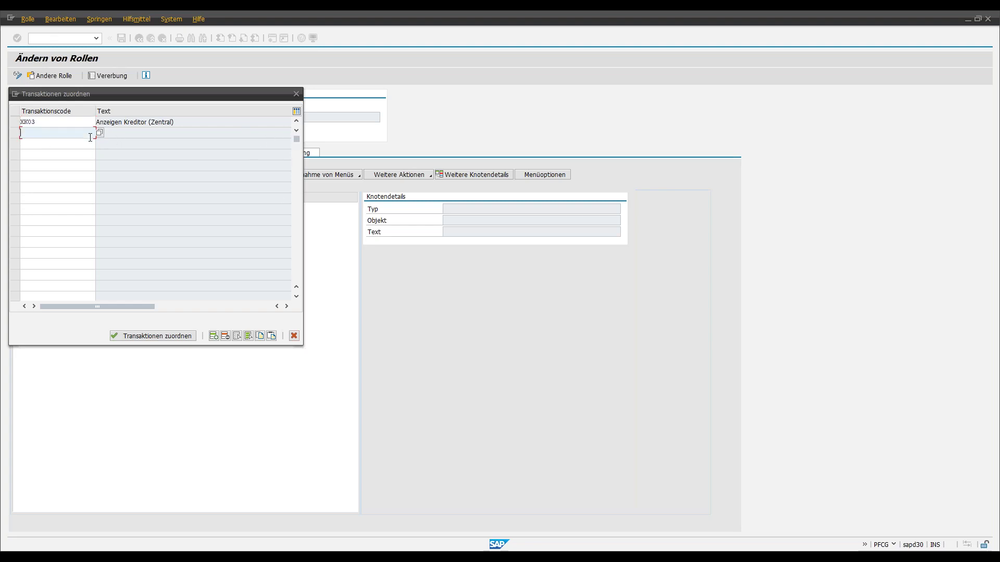
{"action": "type", "text": "xk02"}
{"action": "key", "text": "Return"}
- Add the customer transactions XD03 and XD02, assign all entered transactions to the role menu and save the role
{"action": "left_click", "coordinate": [41, 143]}
{"action": "type", "text": "xd03"}
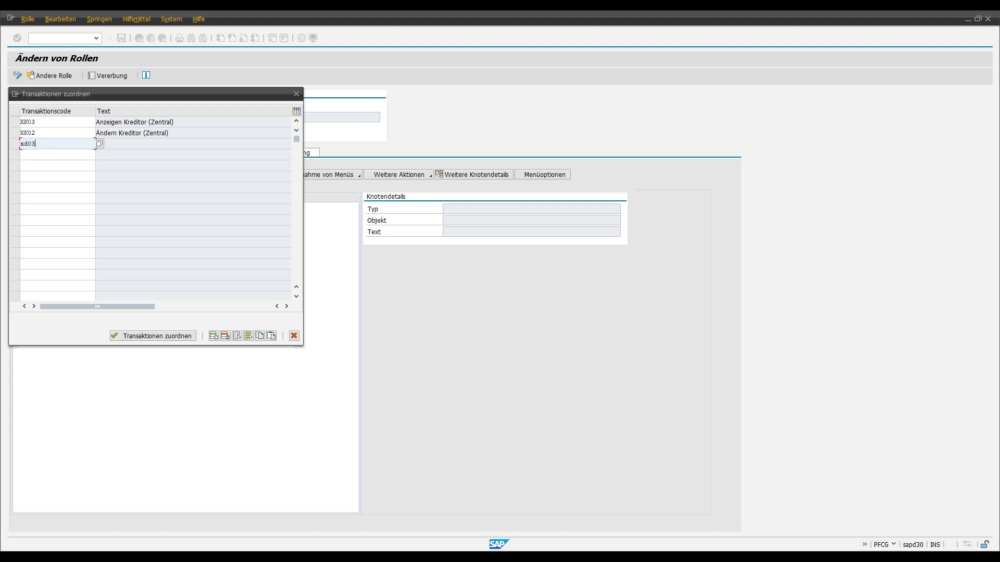
{"action": "key", "text": "Return"}
{"action": "left_click", "coordinate": [29, 156]}
{"action": "type", "text": "x"}
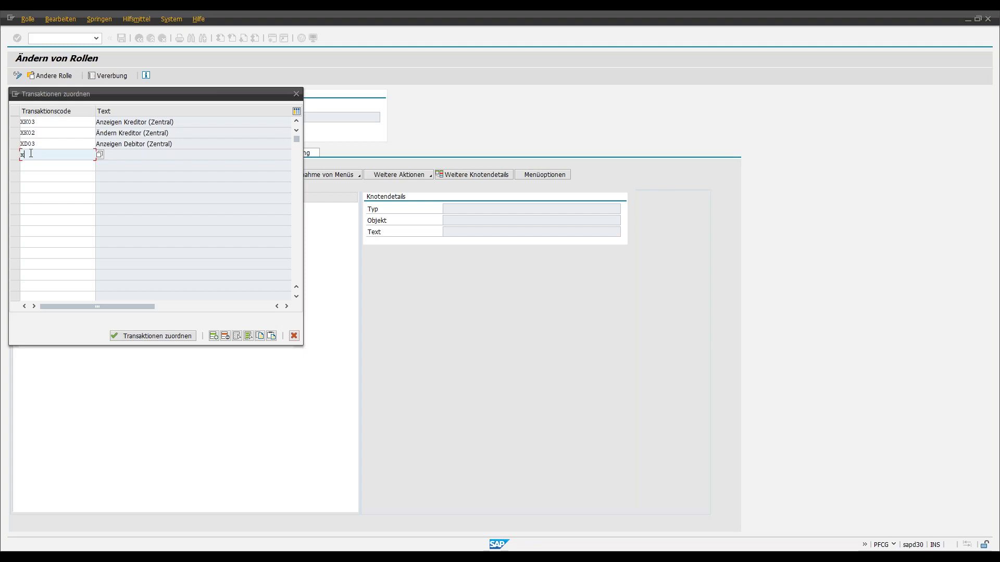
{"action": "type", "text": "d02"}
{"action": "left_click", "coordinate": [185, 336]}
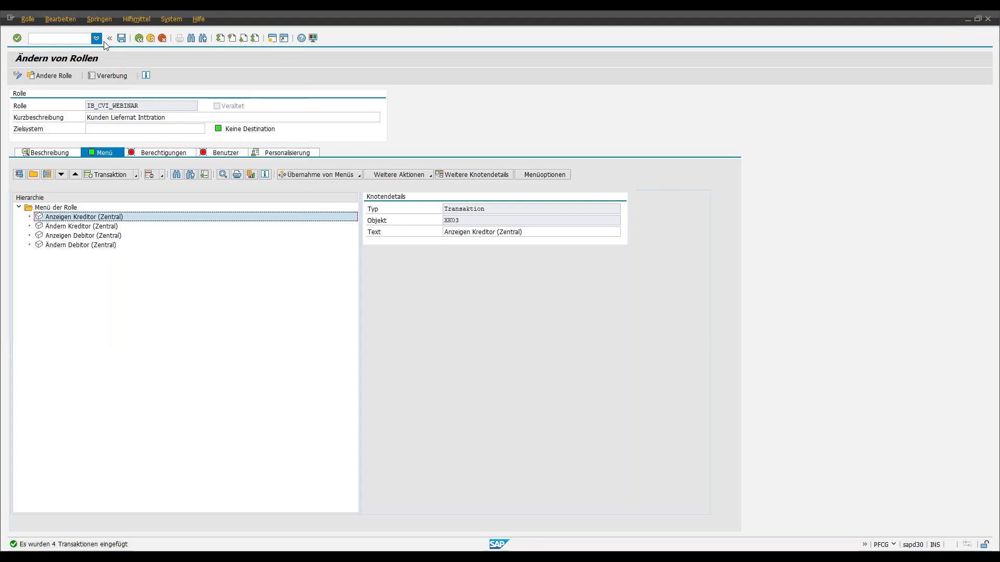
{"action": "left_click", "coordinate": [120, 38]}
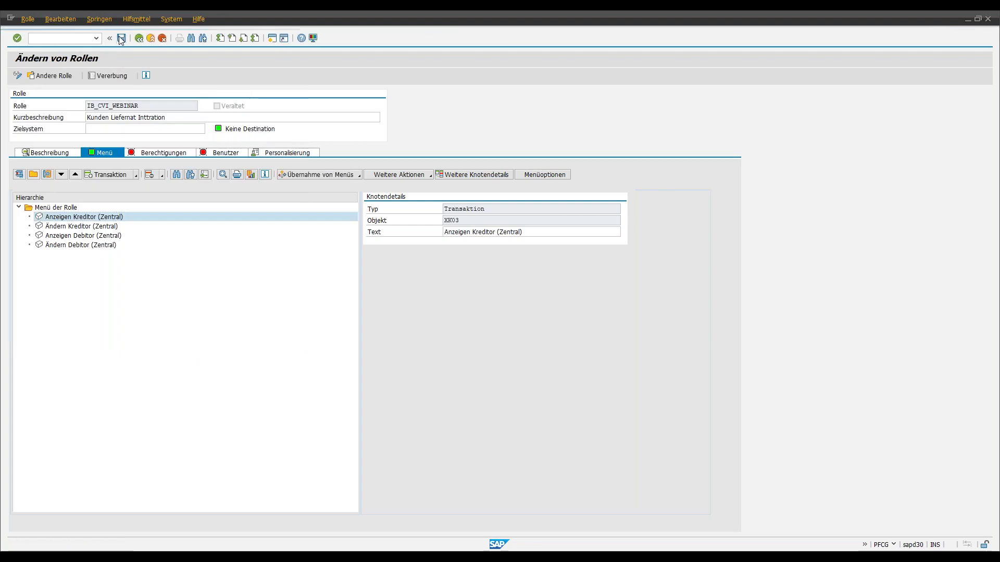
- Name the role's authorization profile IB_CVI_WS and copy the role's short description into the profile text
{"action": "left_click", "coordinate": [161, 153]}
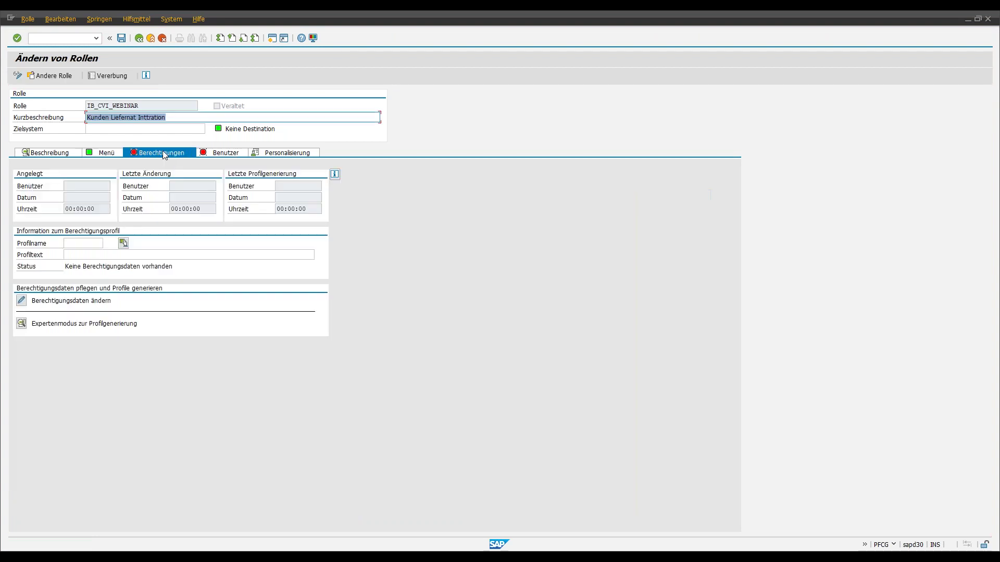
{"action": "left_click", "coordinate": [87, 243]}
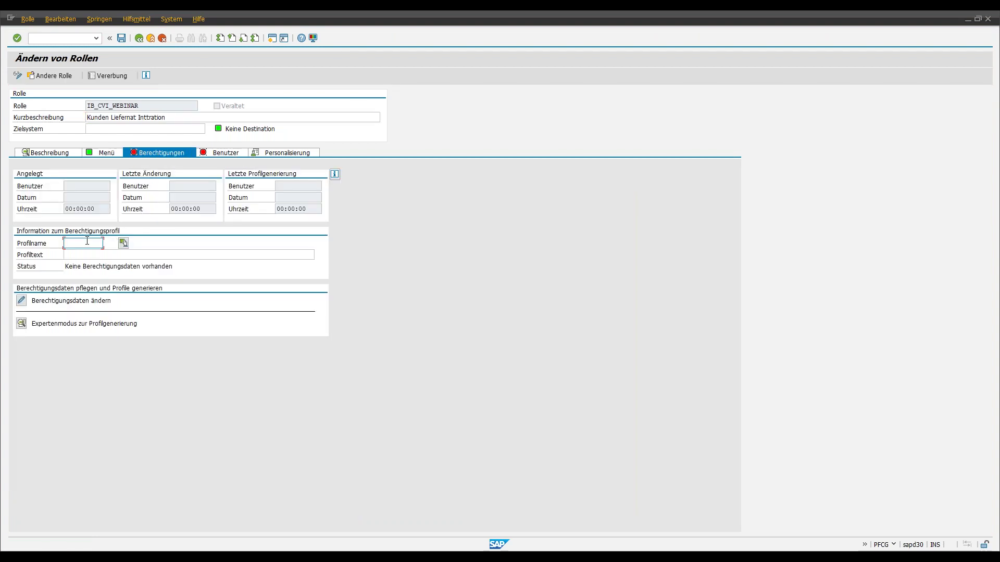
{"action": "type", "text": "IB_CVI_WS"}
{"action": "left_click_drag", "start_coordinate": [166, 118], "coordinate": [72, 122]}
{"action": "key", "text": "ctrl+c"}
{"action": "left_click", "coordinate": [72, 122]}
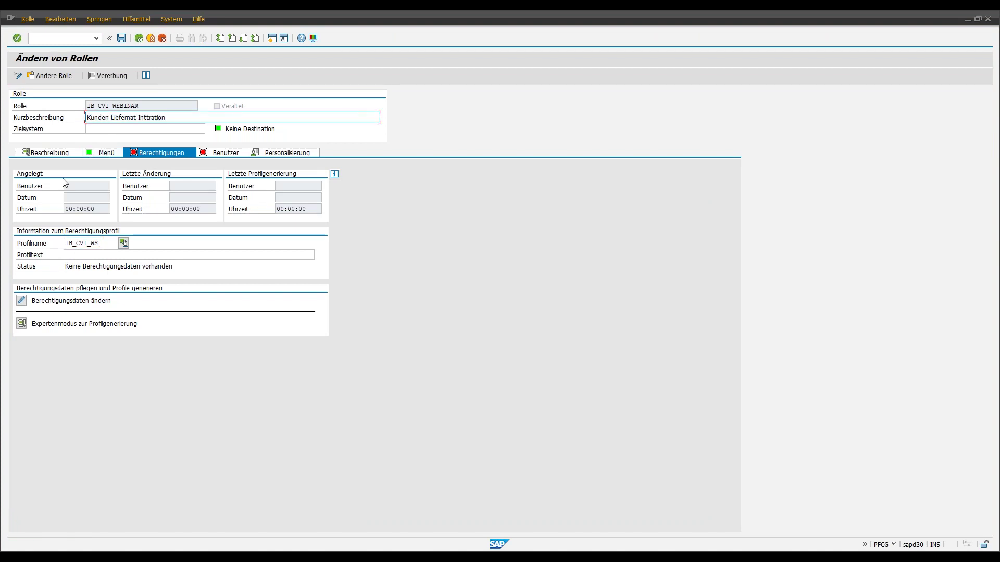
{"action": "left_click", "coordinate": [66, 255]}
{"action": "key", "text": "ctrl+v"}
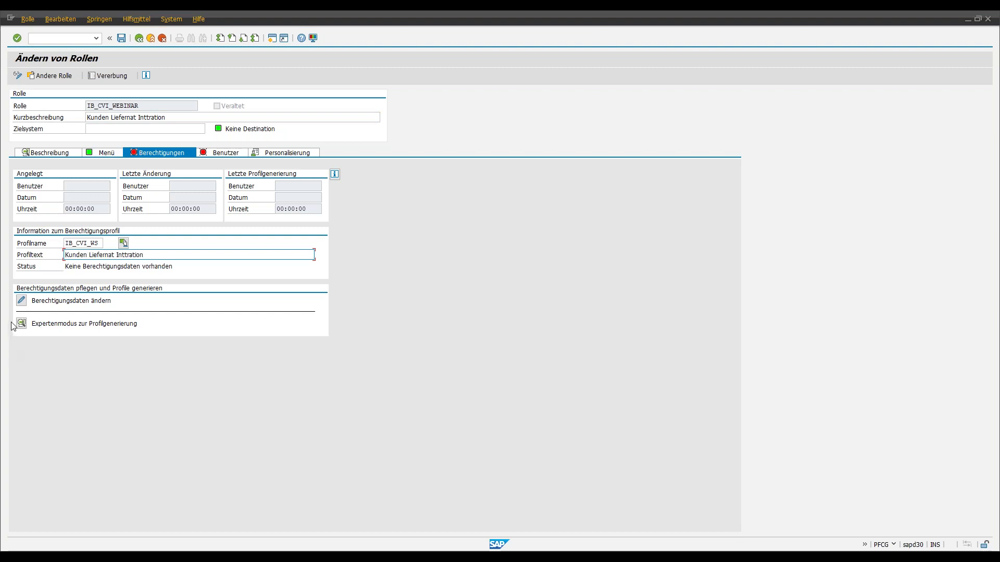
- Save the role and grant full authorization for all open organizational levels in its authorization data
{"action": "key", "text": "ctrl+s"}
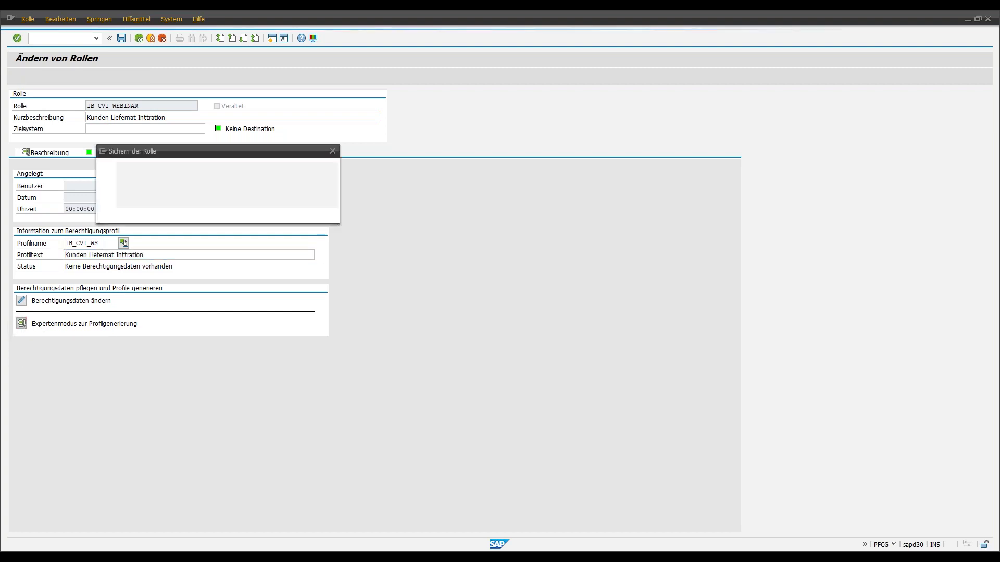
{"action": "left_click", "coordinate": [137, 215]}
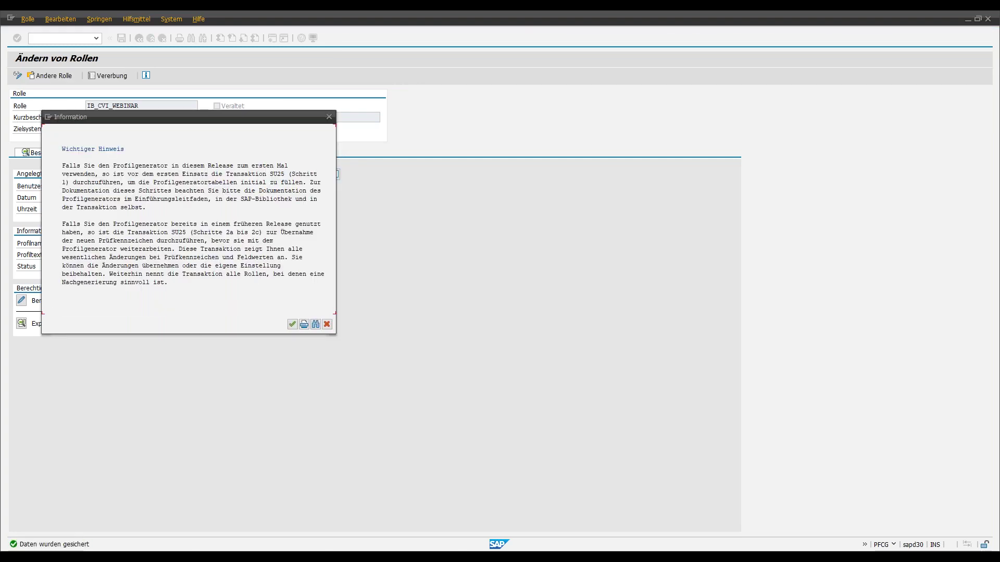
{"action": "left_click", "coordinate": [294, 324]}
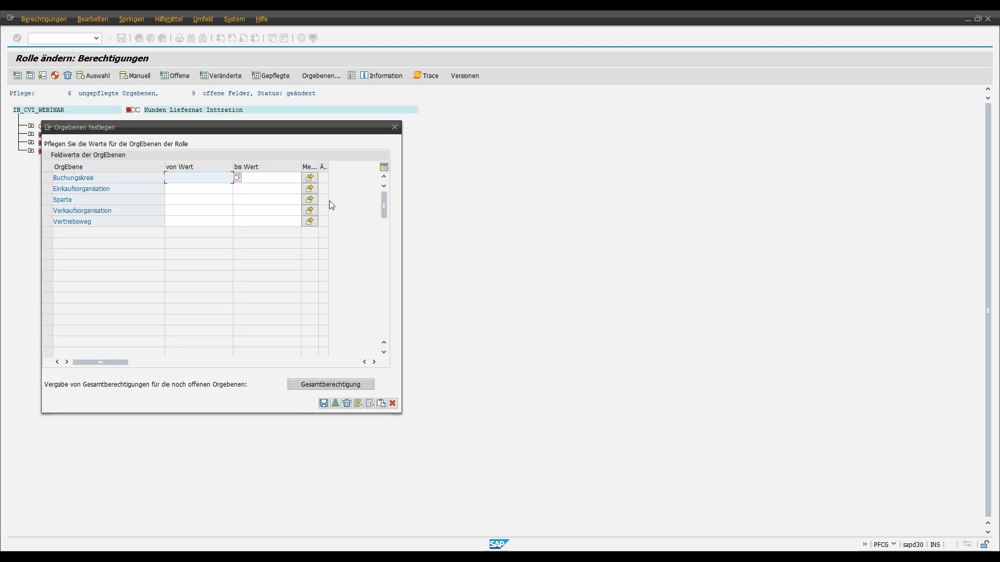
{"action": "left_click", "coordinate": [313, 389]}
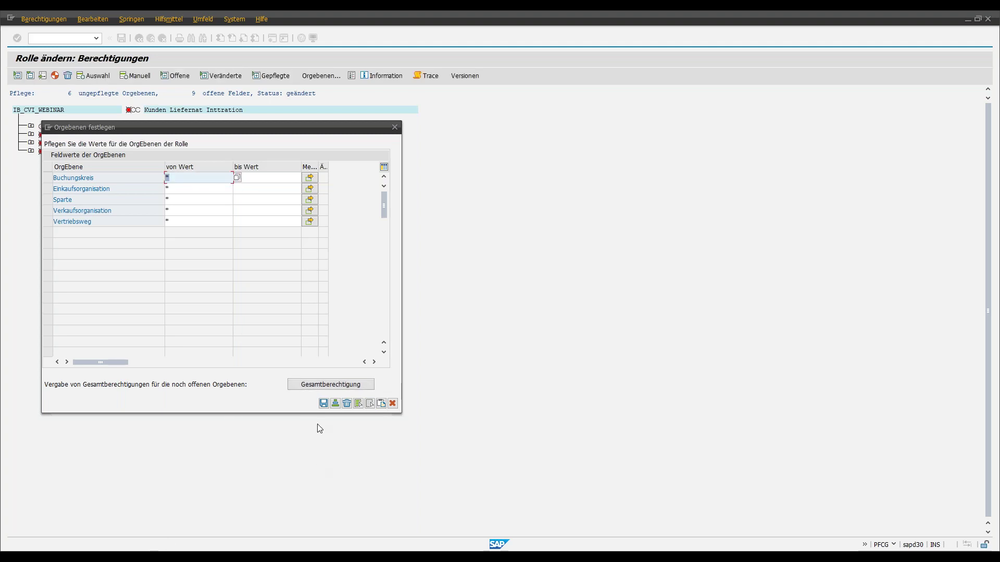
{"action": "left_click", "coordinate": [323, 404]}
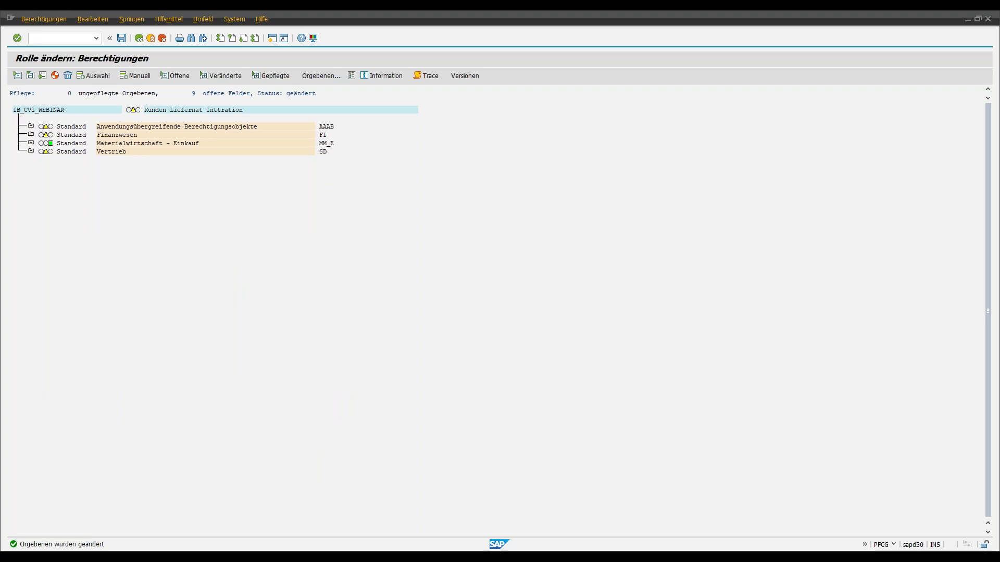
- Expand the purchasing, sales and finance authorizations and examine the field values of F_KNA1_GEN, F_KNA1_GRP, F_LFA1_AEN and V_KNA1_BRG
{"action": "left_click", "coordinate": [30, 142]}
{"action": "left_click", "coordinate": [30, 176]}
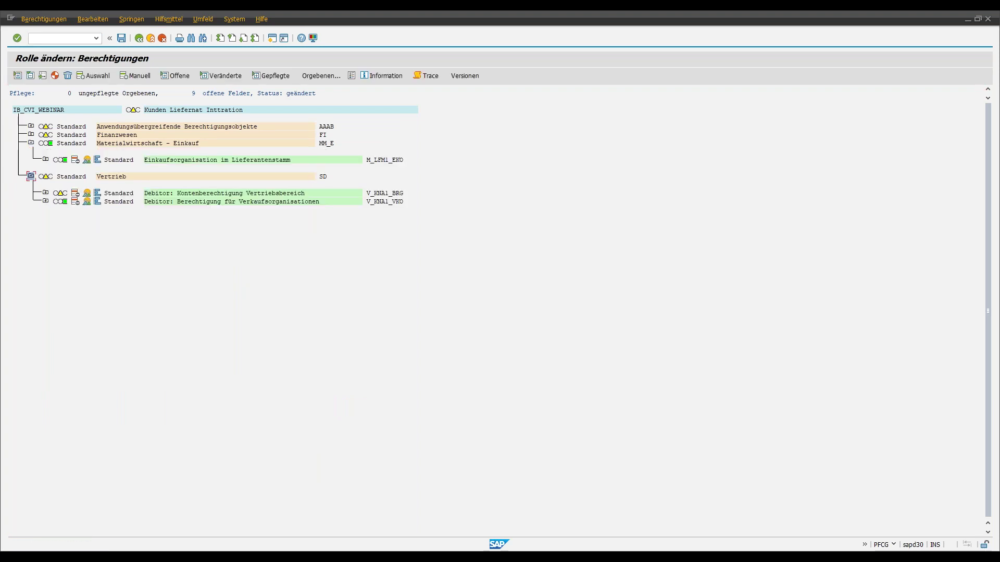
{"action": "left_click", "coordinate": [31, 135]}
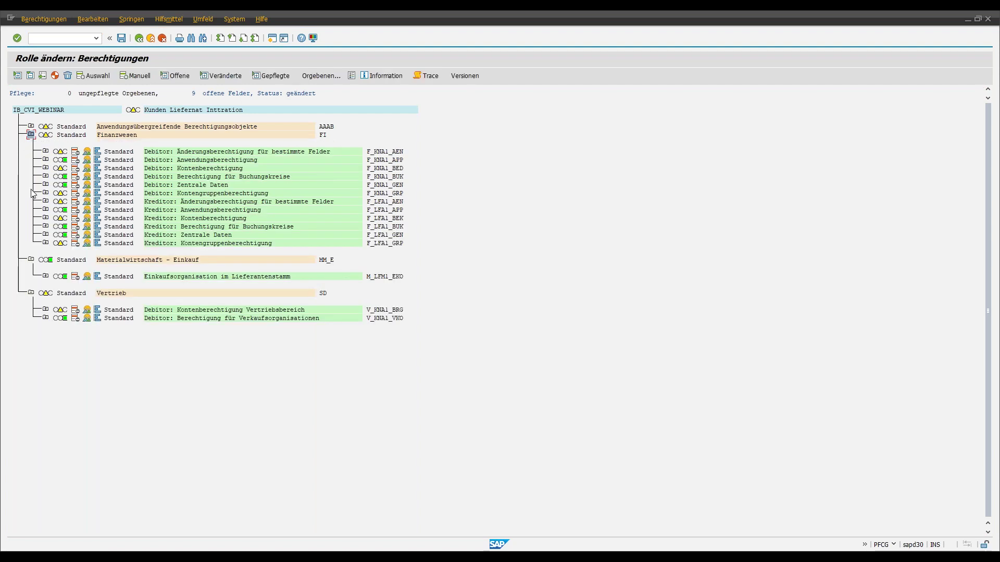
{"action": "left_click", "coordinate": [45, 185]}
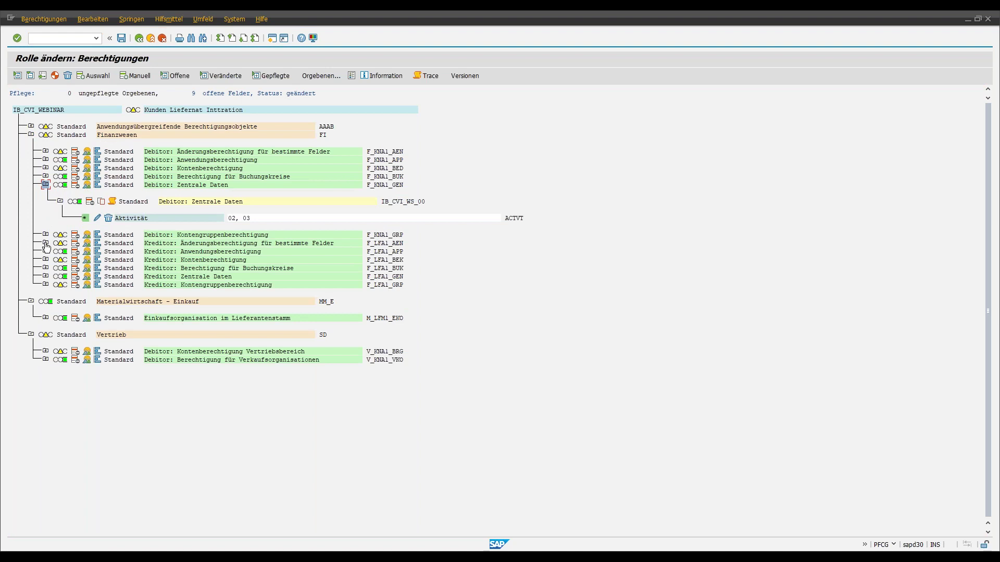
{"action": "left_click", "coordinate": [46, 244]}
{"action": "left_click", "coordinate": [46, 234]}
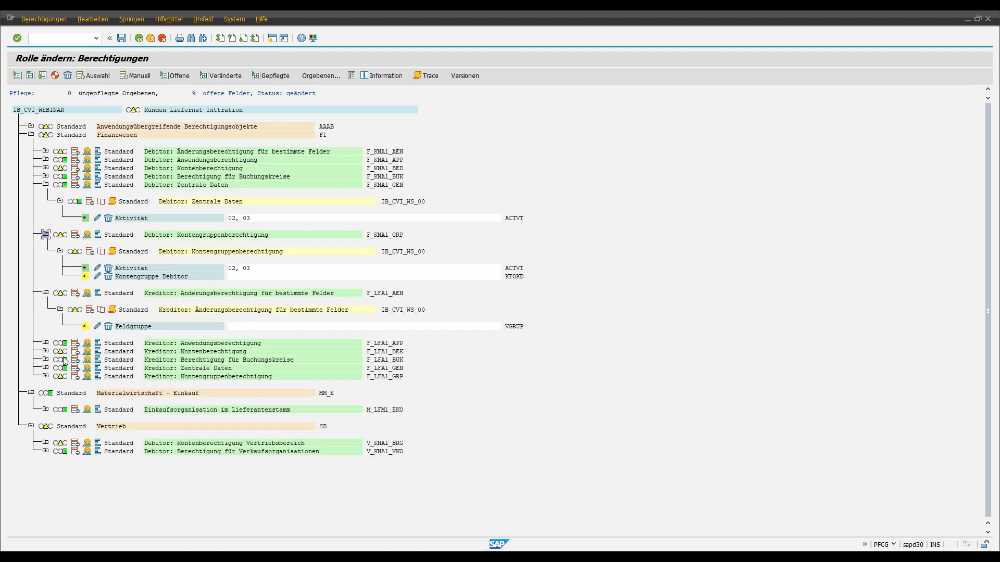
{"action": "left_click", "coordinate": [45, 443]}
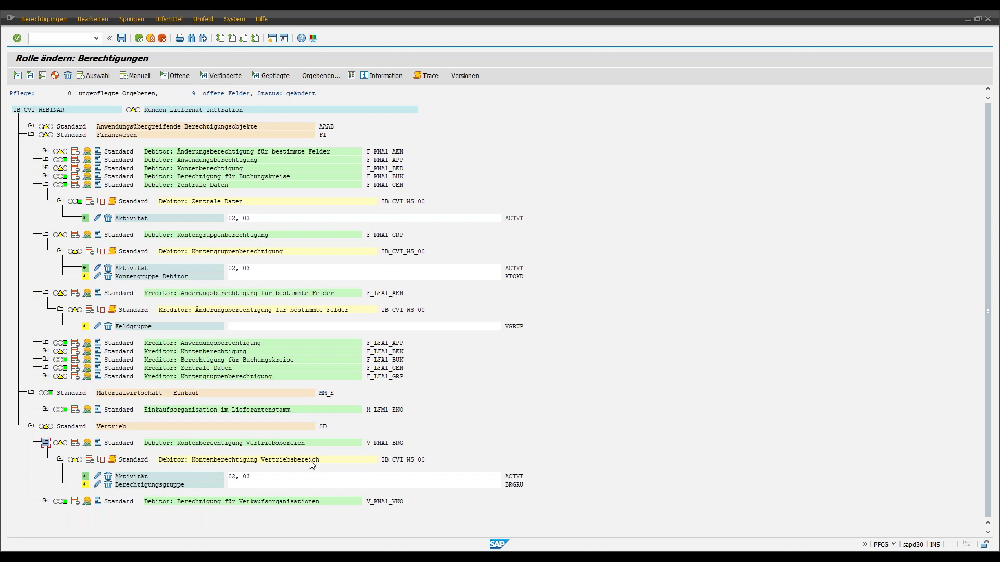
- Minimize the role maintenance window and switch to the PowerPoint presentation to show the manual role maintenance slide
{"action": "left_click", "coordinate": [967, 21]}
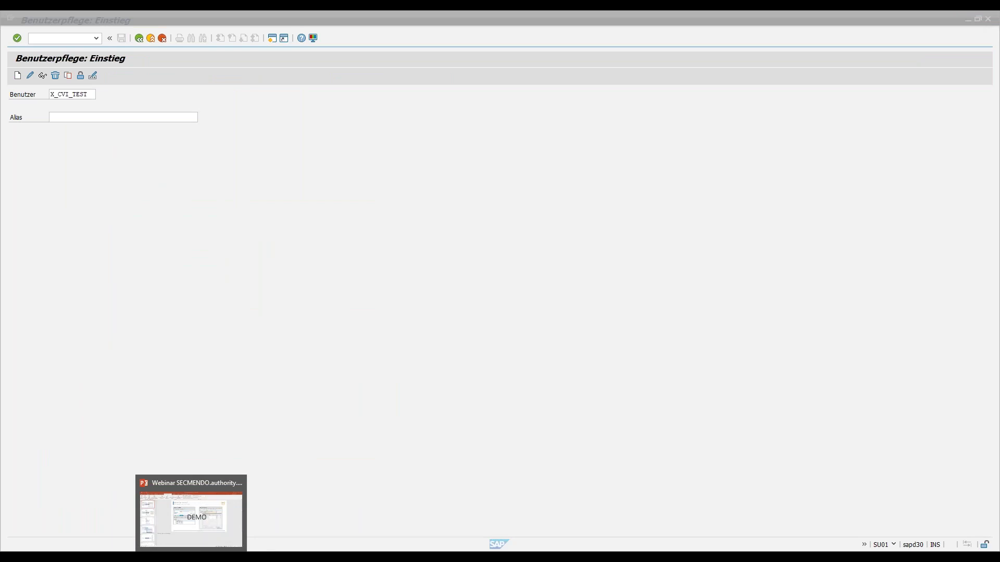
{"action": "left_click", "coordinate": [189, 512]}
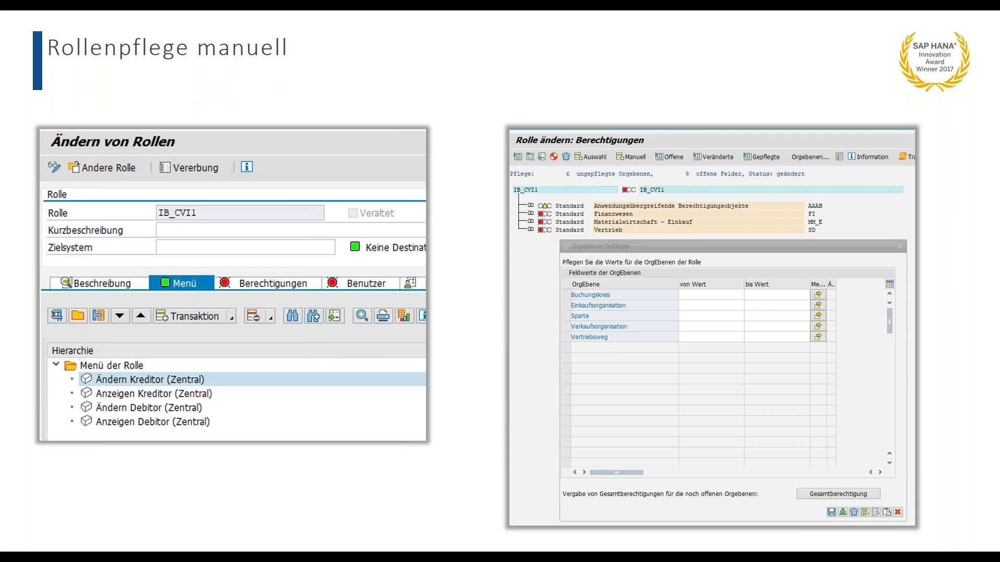
{"action": "key", "text": "Right"}
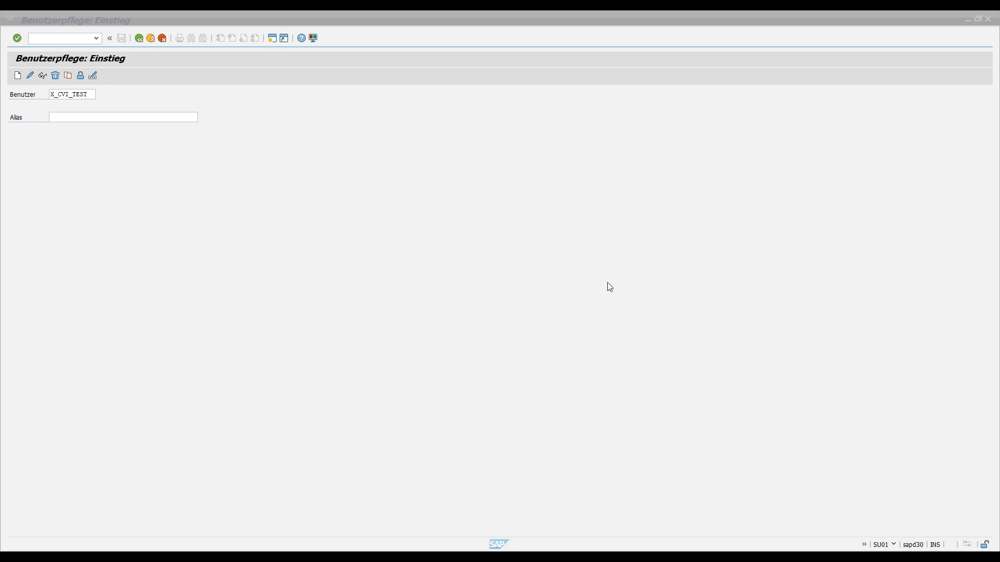
{"action": "left_click", "coordinate": [967, 19]}
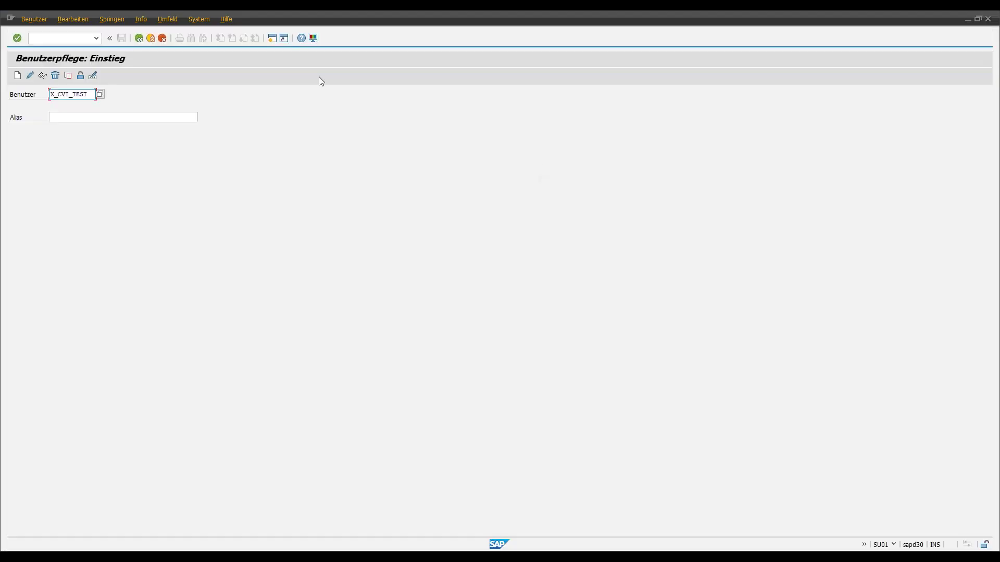
{"action": "left_click_drag", "start_coordinate": [93, 94], "coordinate": [50, 95]}
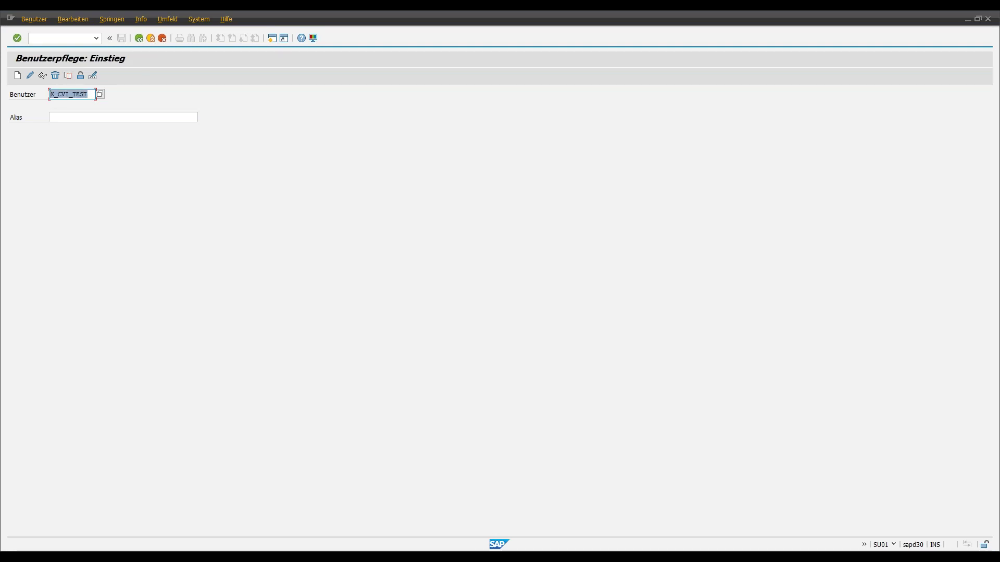
{"action": "left_click", "coordinate": [60, 98]}
{"action": "left_click", "coordinate": [77, 36]}
{"action": "type", "text": "O"}
{"action": "type", "text": "su01"}
{"action": "key", "text": "Return"}
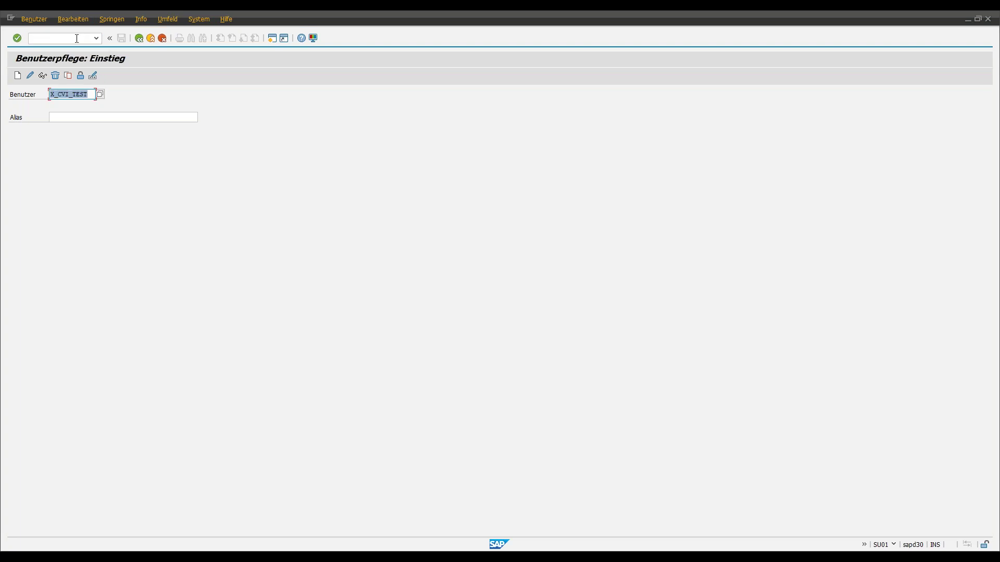
- Start the system trace transaction ST01 in a new session
{"action": "left_click", "coordinate": [77, 38]}
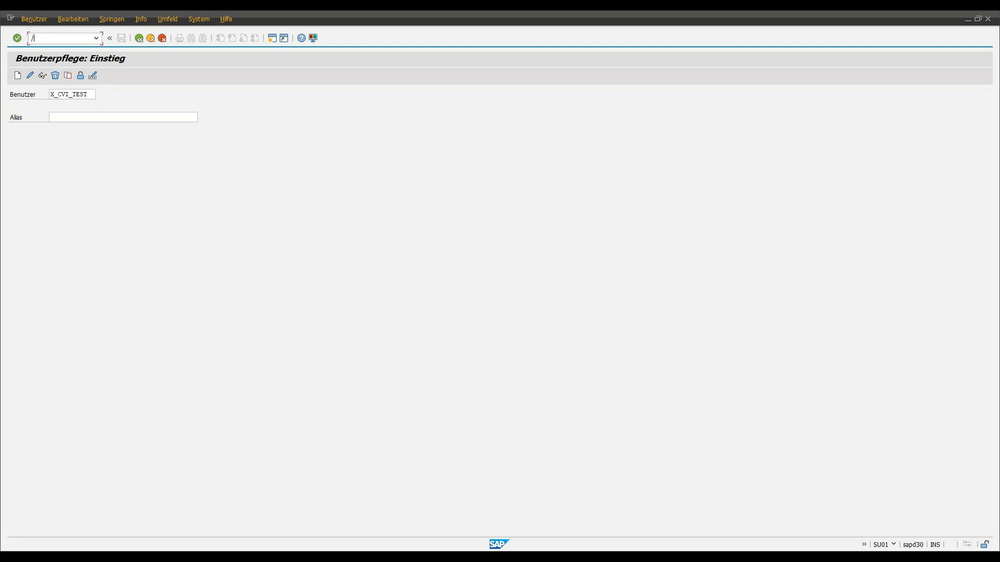
{"action": "type", "text": "/ost91"}
{"action": "key", "text": "Return"}
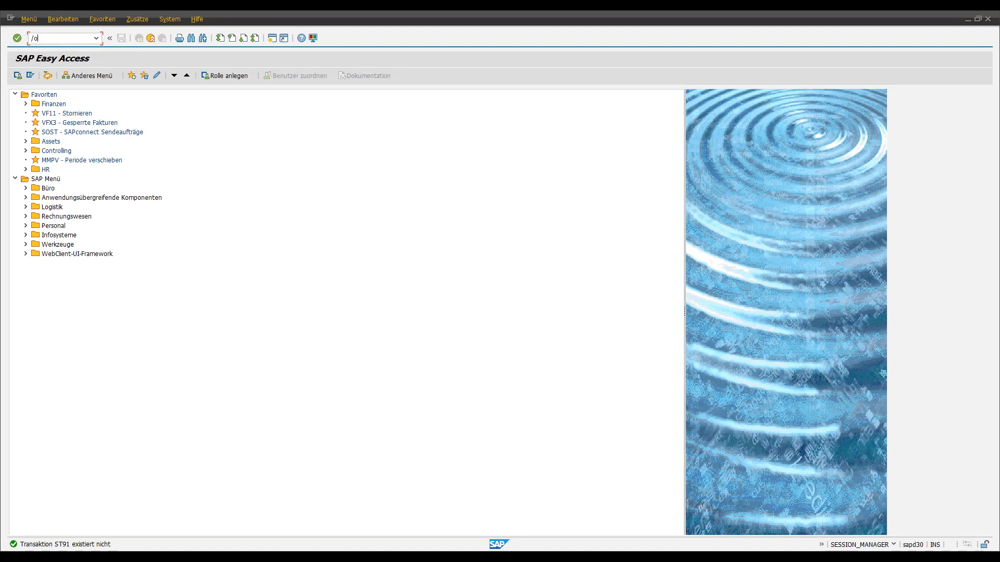
{"action": "type", "text": "st01"}
{"action": "key", "text": "Return"}
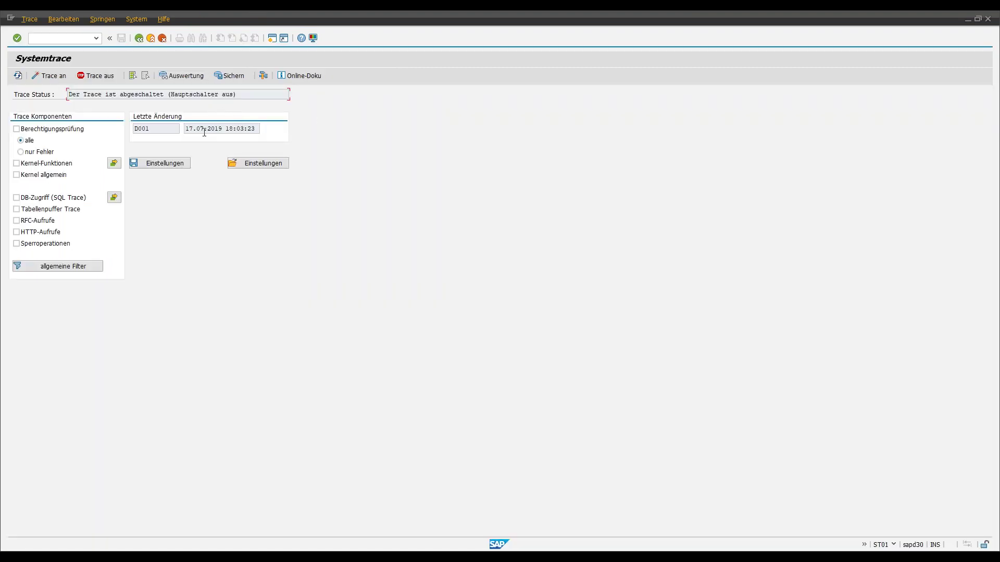
- Activate the authorization check (Berechtigungsprüfung) component, restrict the trace to user D001 in the general filter, and switch the trace on
{"action": "left_click", "coordinate": [58, 127]}
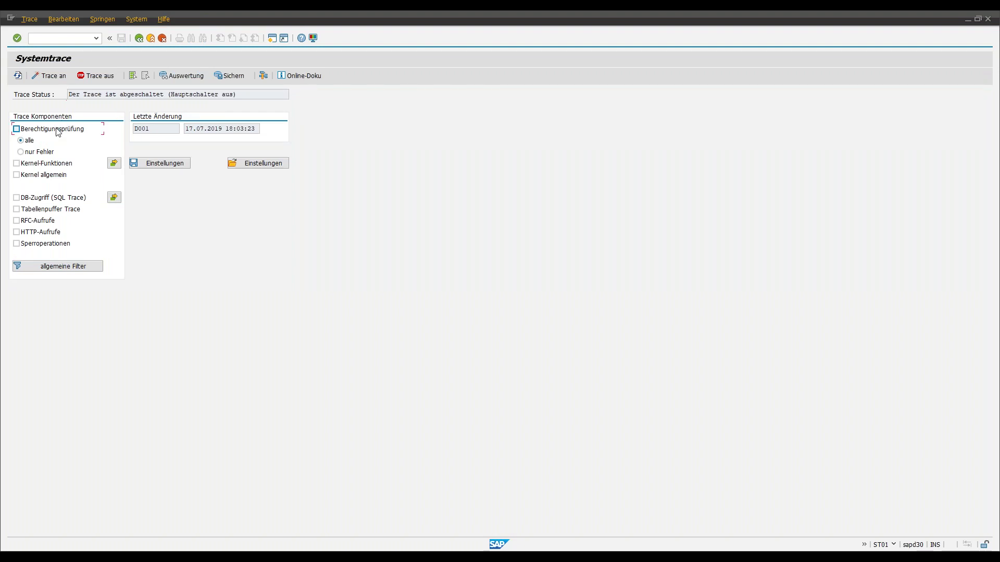
{"action": "left_click", "coordinate": [97, 267]}
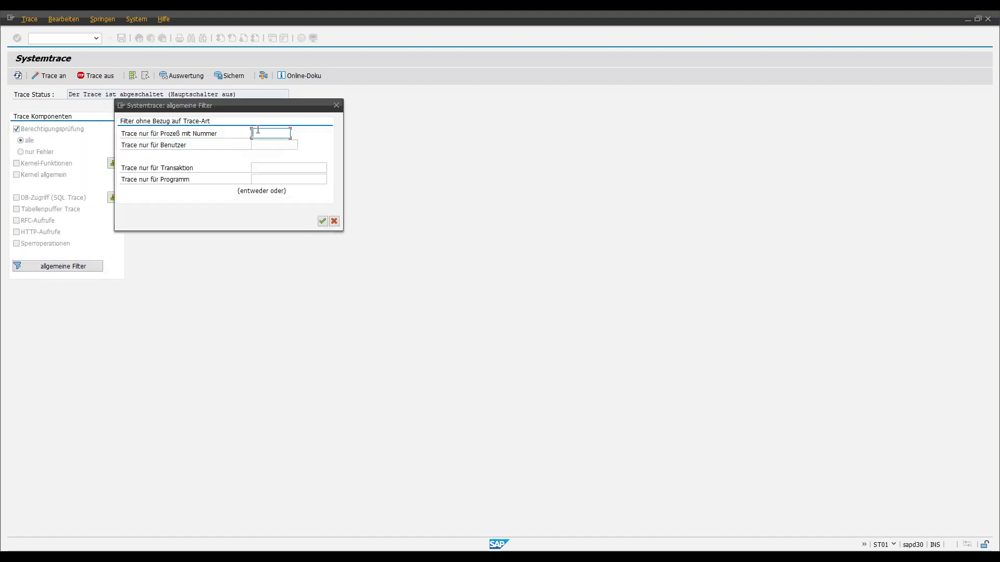
{"action": "type", "text": "D"}
{"action": "key", "text": "BackSpace"}
{"action": "key", "text": "Tab"}
{"action": "type", "text": "D001"}
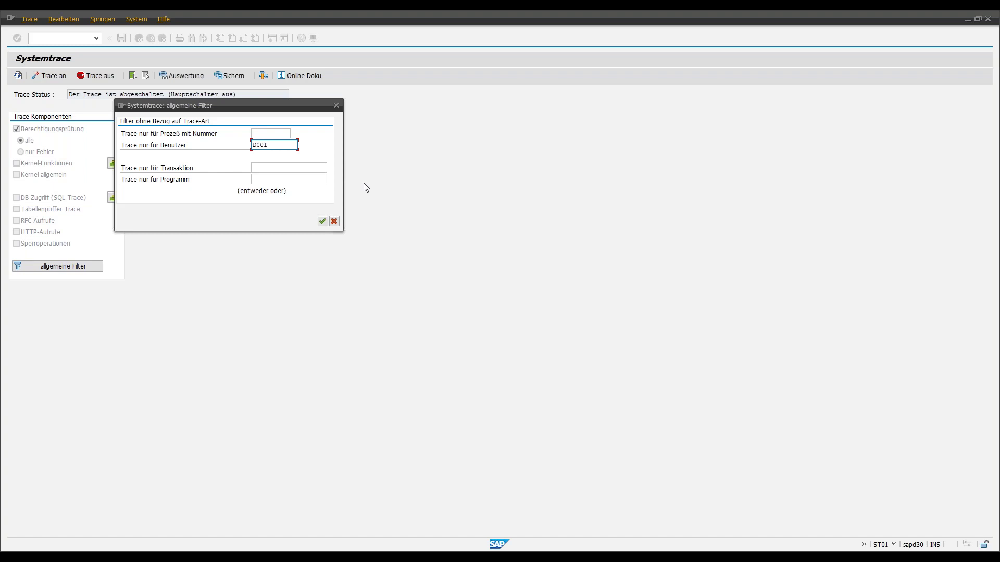
{"action": "left_click", "coordinate": [322, 221]}
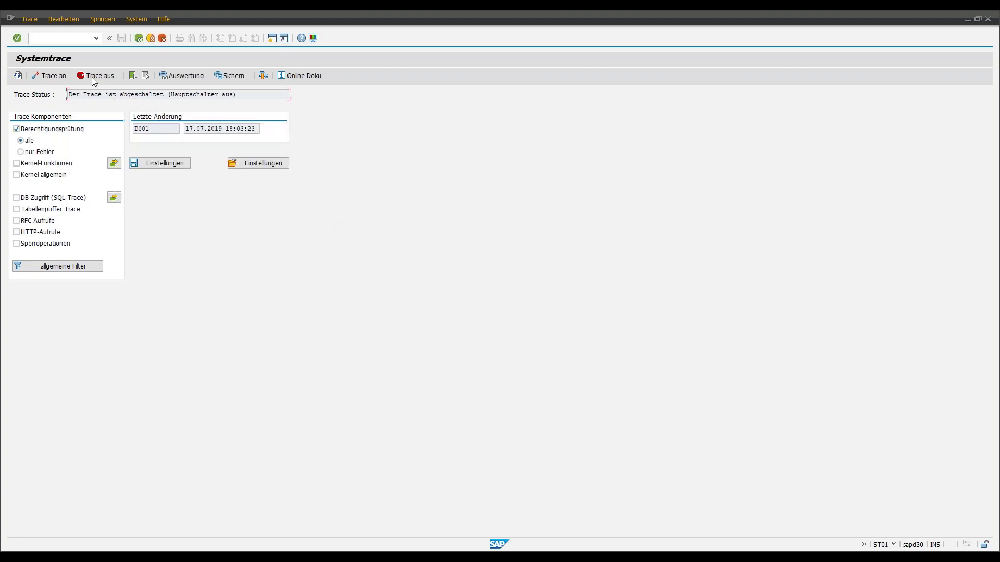
{"action": "left_click", "coordinate": [60, 78]}
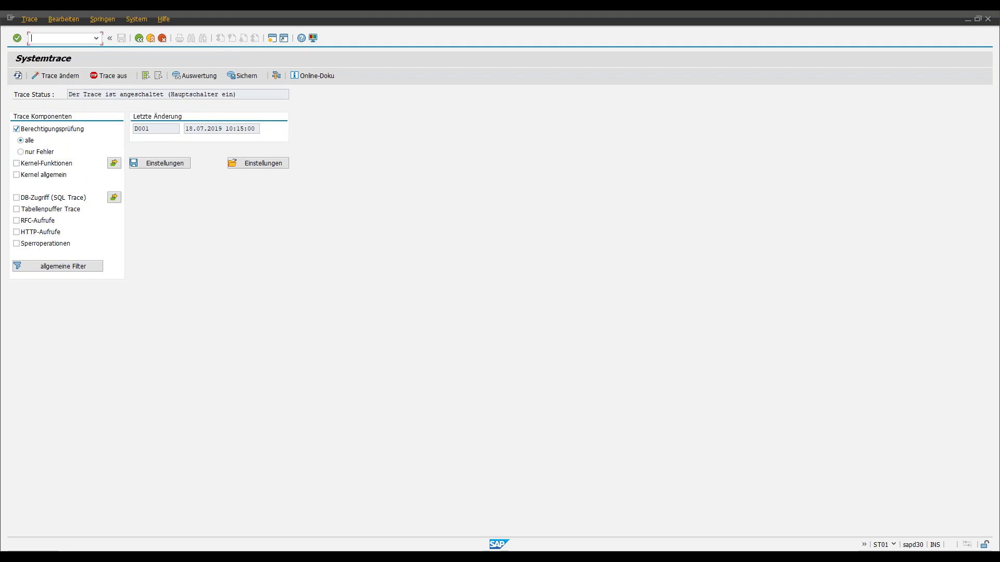
- Display the general data of customer Heilig GmbH in transaction XD03 by its customer number, with the company code left empty
{"action": "type", "text": "xd03"}
{"action": "key", "text": "Return"}
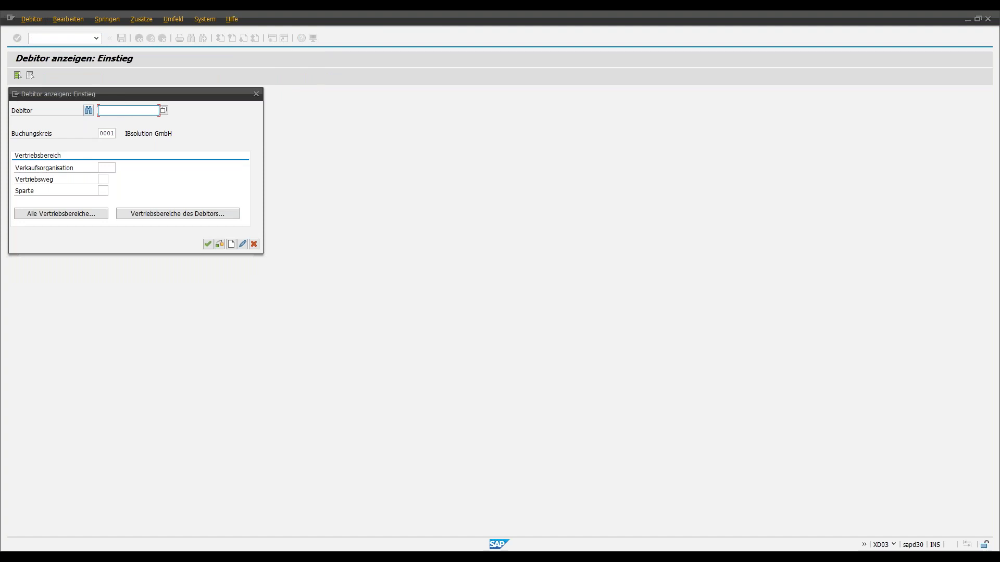
{"action": "type", "text": "10008"}
{"action": "left_click_drag", "start_coordinate": [99, 133], "coordinate": [123, 133]}
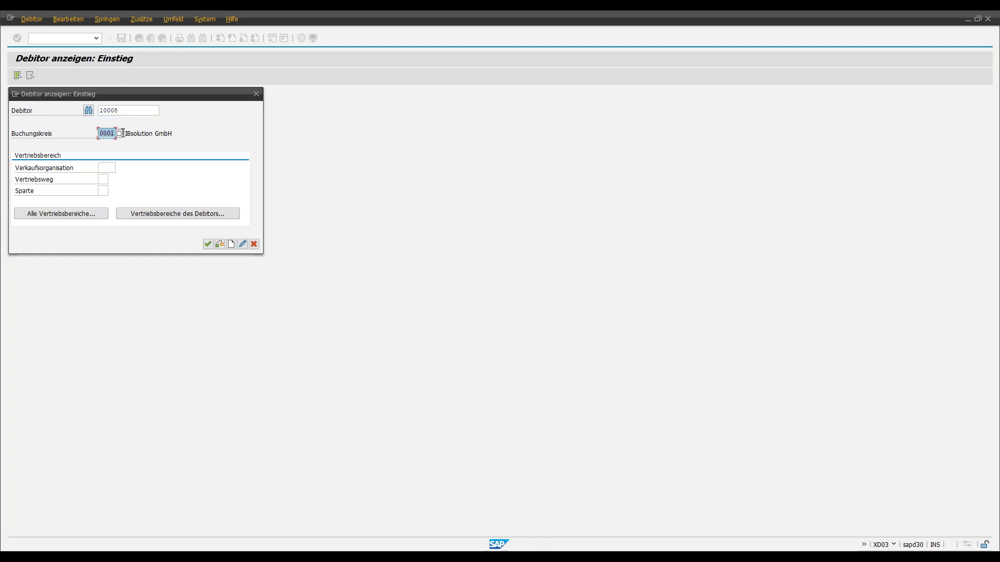
{"action": "key", "text": "BackSpace"}
{"action": "left_click", "coordinate": [208, 244]}
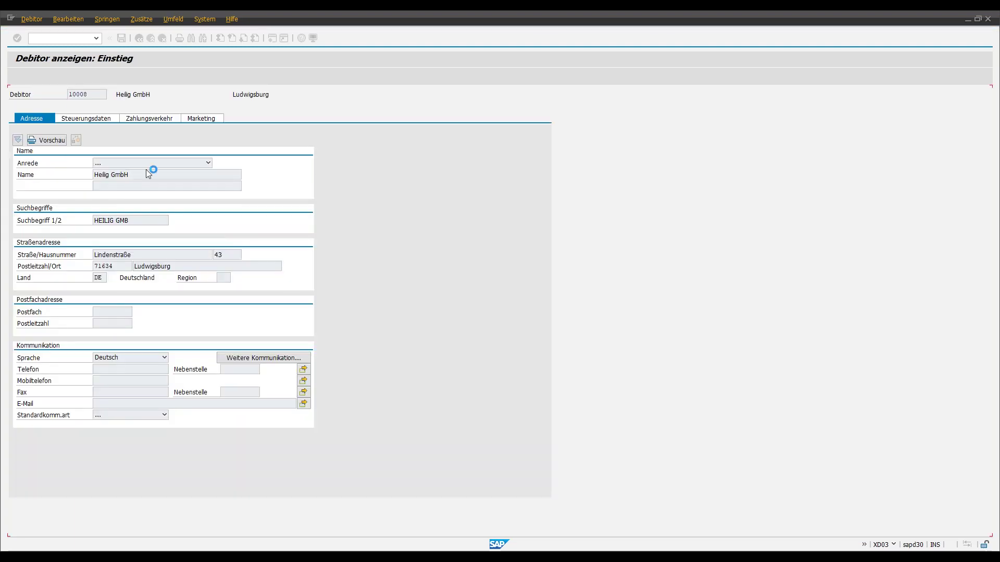
- Check the vendor field in the customer's control data (Steuerungsdaten) and leave the customer display
{"action": "left_click", "coordinate": [88, 119]}
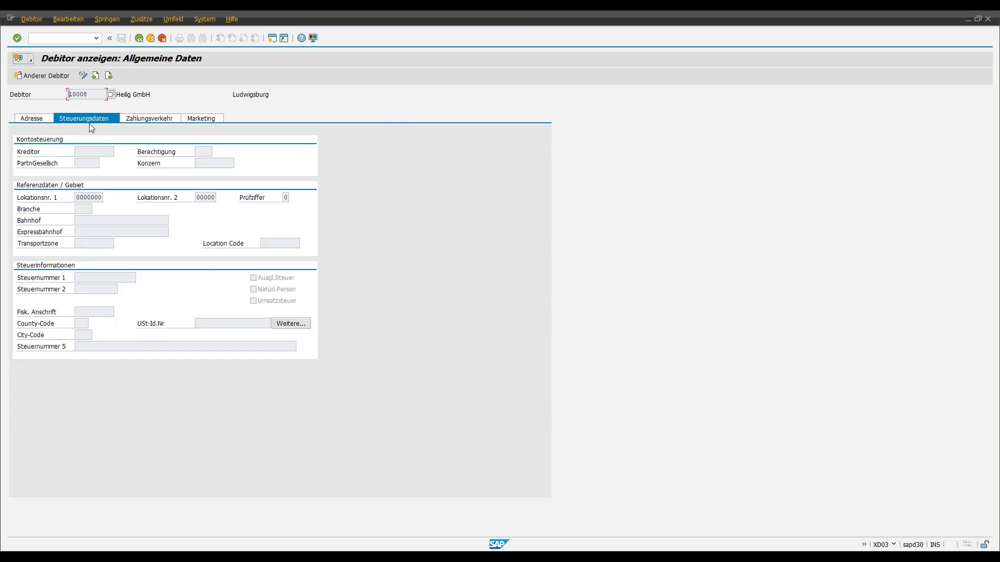
{"action": "left_click", "coordinate": [88, 151]}
{"action": "left_click", "coordinate": [143, 40]}
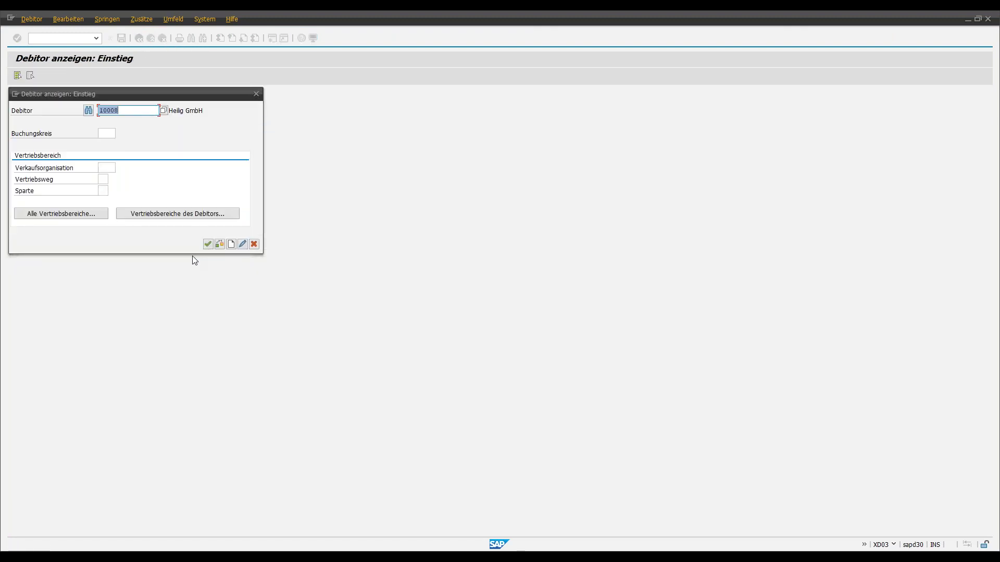
{"action": "left_click", "coordinate": [254, 244]}
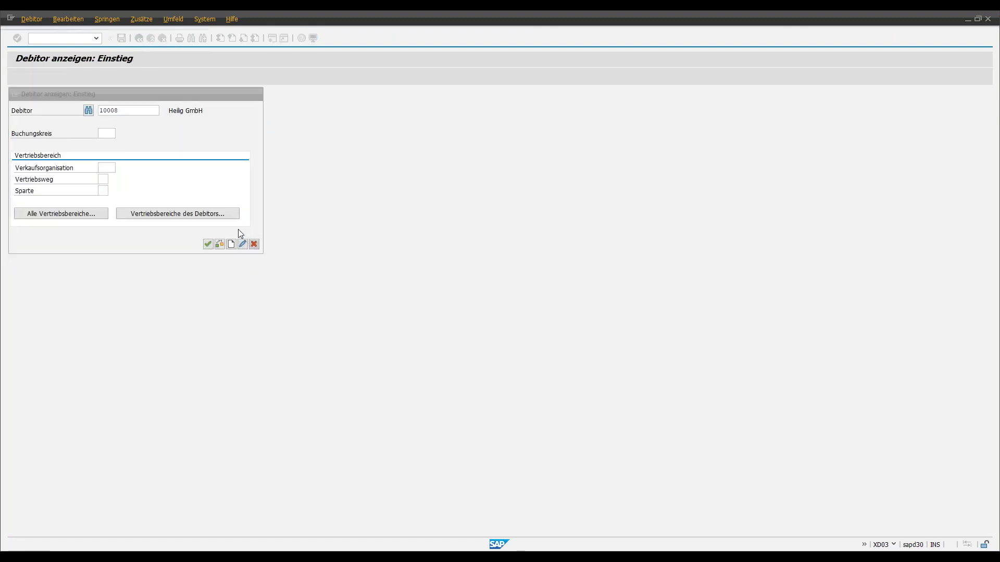
- Open customer Heilig GmbH for change in transaction XD02 and go to its control data (Steuerungsdaten)
{"action": "type", "text": "/nxd02"}
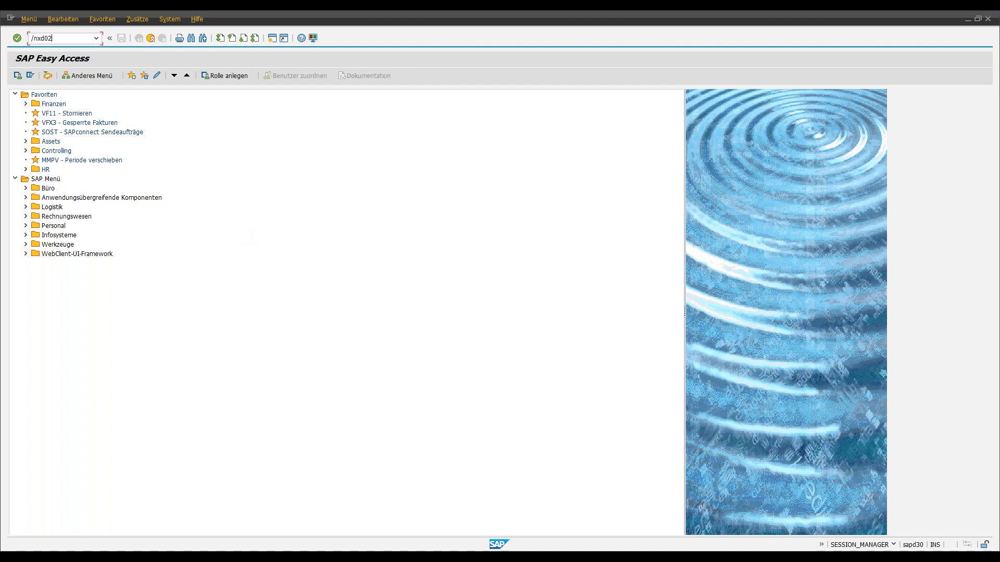
{"action": "key", "text": "Return"}
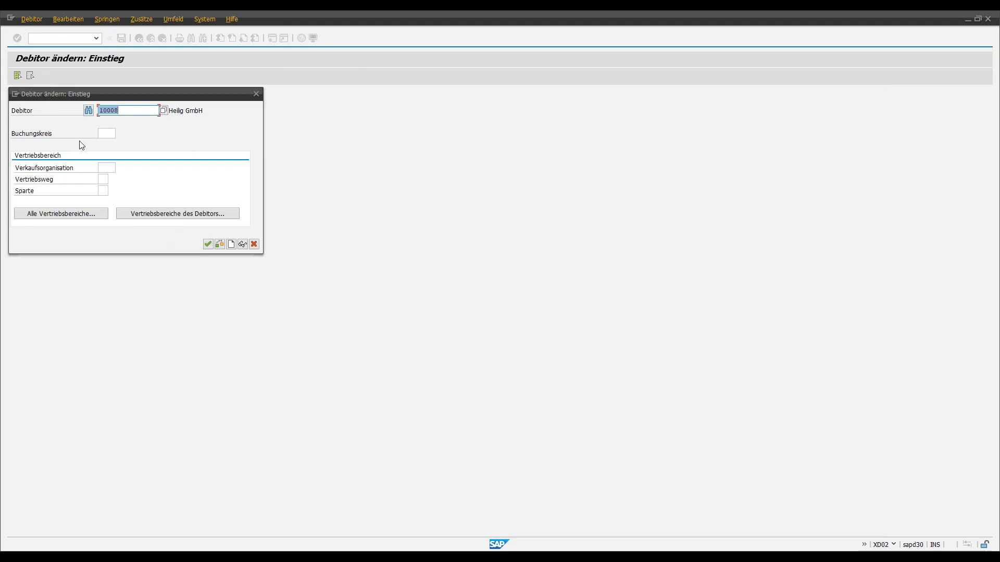
{"action": "left_click", "coordinate": [207, 243]}
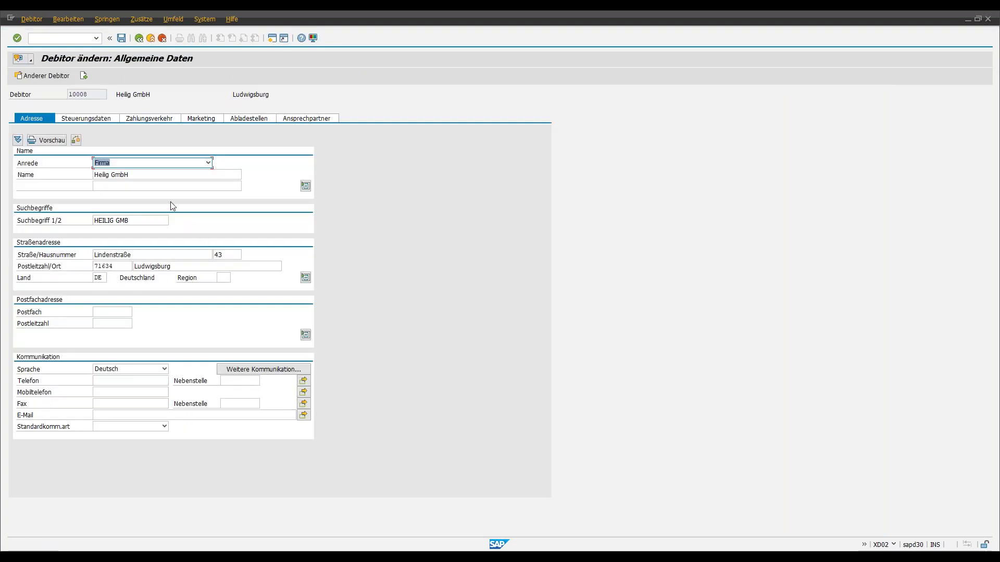
{"action": "left_click", "coordinate": [104, 118]}
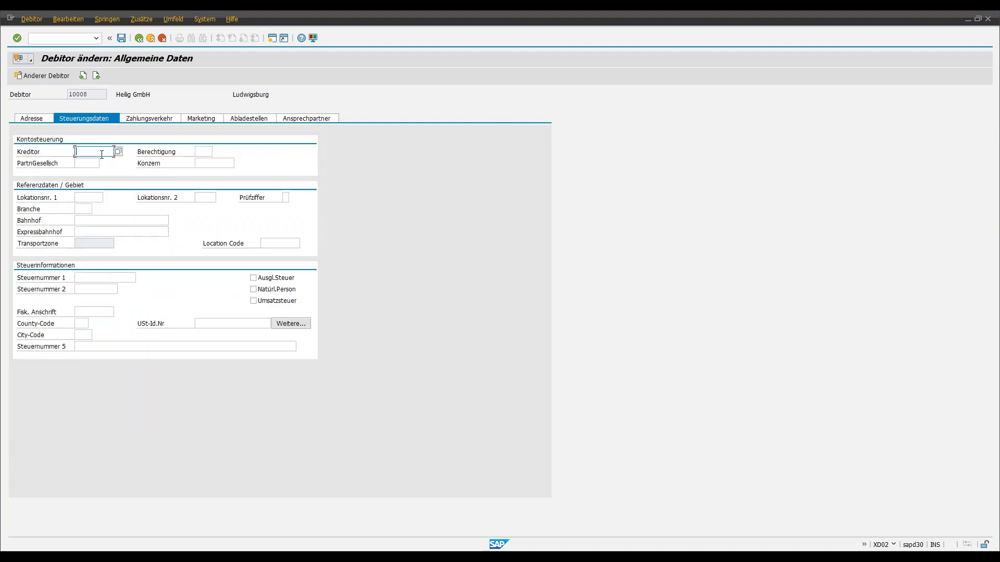
- Enter Heilig GmbH's vendor number in the customer's Kreditor field and accept the link to that vendor
{"action": "type", "text": "719"}
{"action": "key", "text": "BackSpace"}
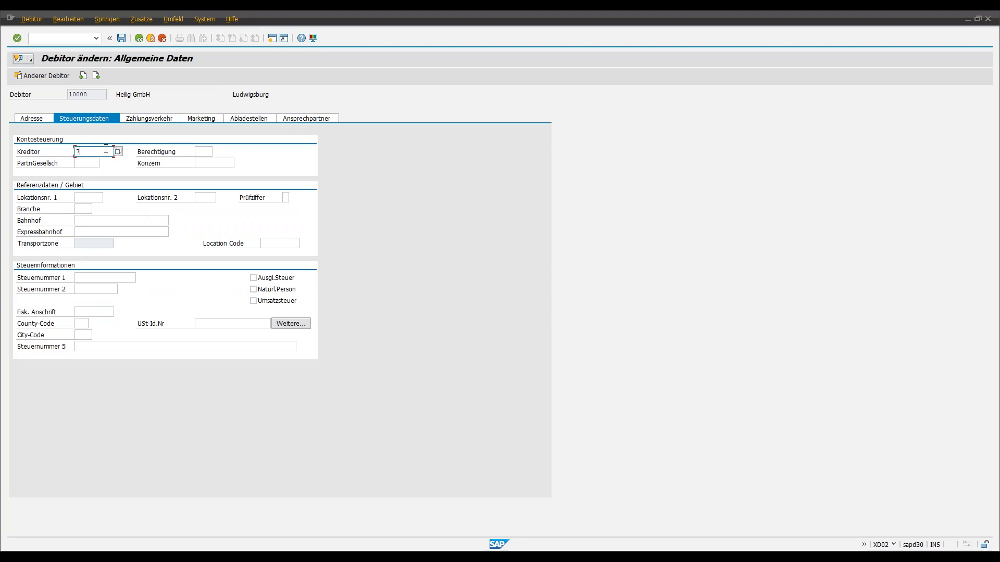
{"action": "type", "text": "0035"}
{"action": "key", "text": "Return"}
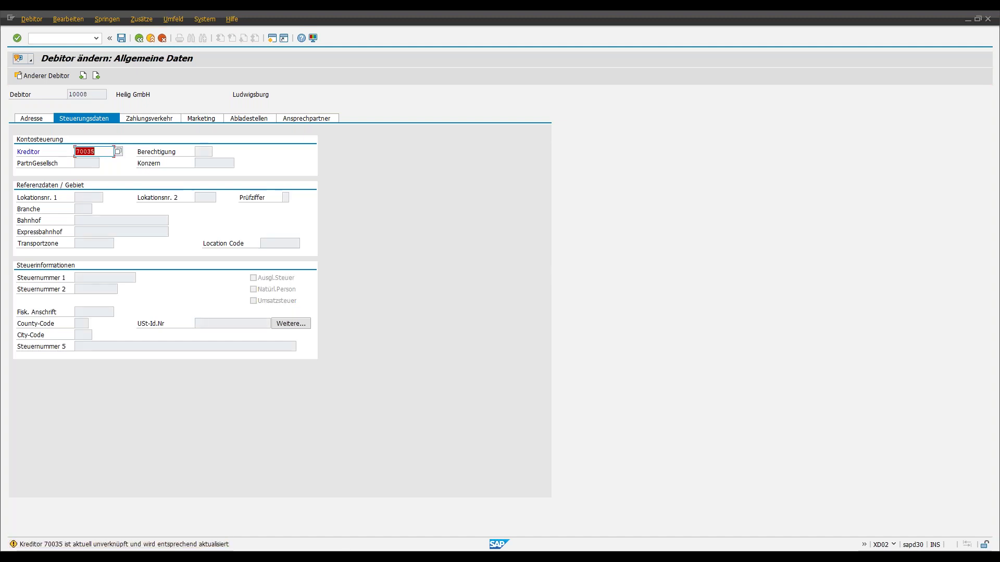
{"action": "key", "text": "Return"}
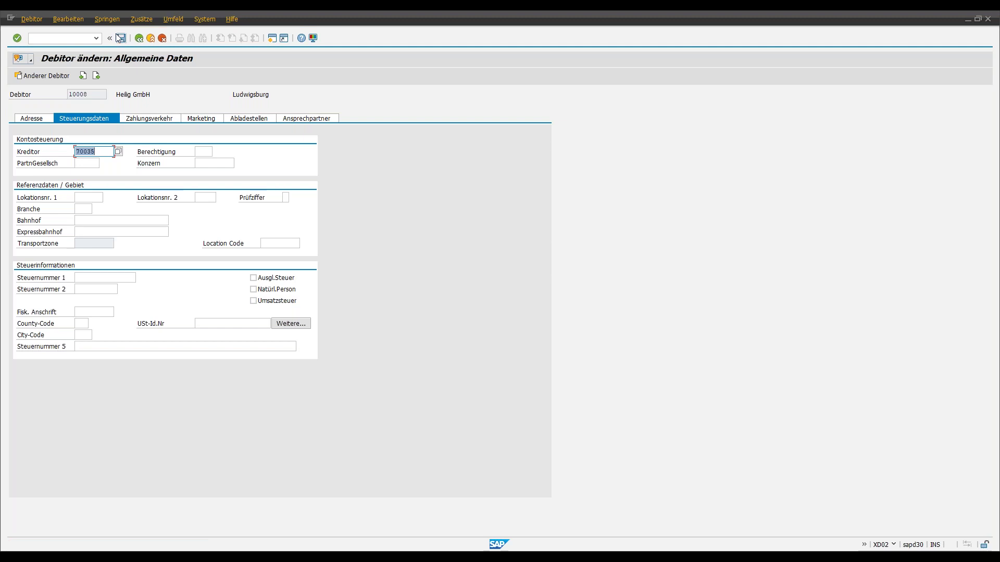
- Leave the customer without saving and display vendor Heilig GmbH's control data (Steuerung) in transaction XK03 to check its customer field
{"action": "left_click", "coordinate": [73, 39]}
{"action": "type", "text": "/n"}
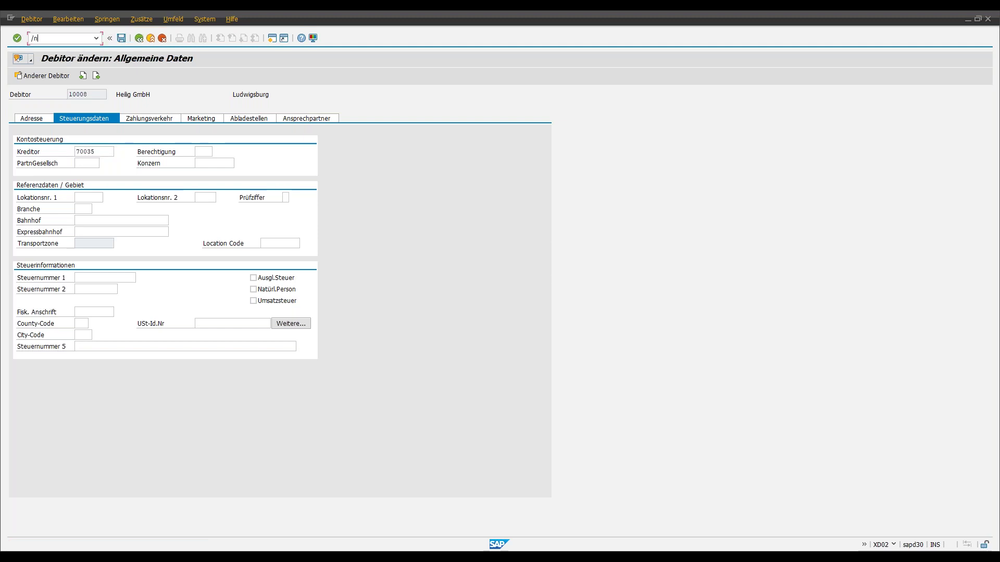
{"action": "type", "text": "xk03"}
{"action": "key", "text": "Return"}
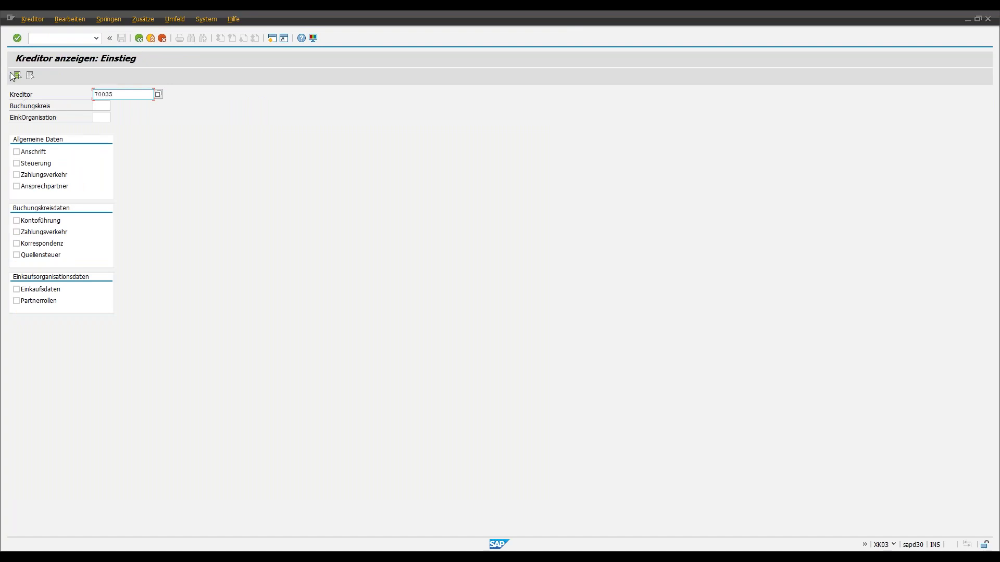
{"action": "left_click", "coordinate": [17, 40]}
{"action": "left_click", "coordinate": [16, 163]}
{"action": "left_click", "coordinate": [18, 38]}
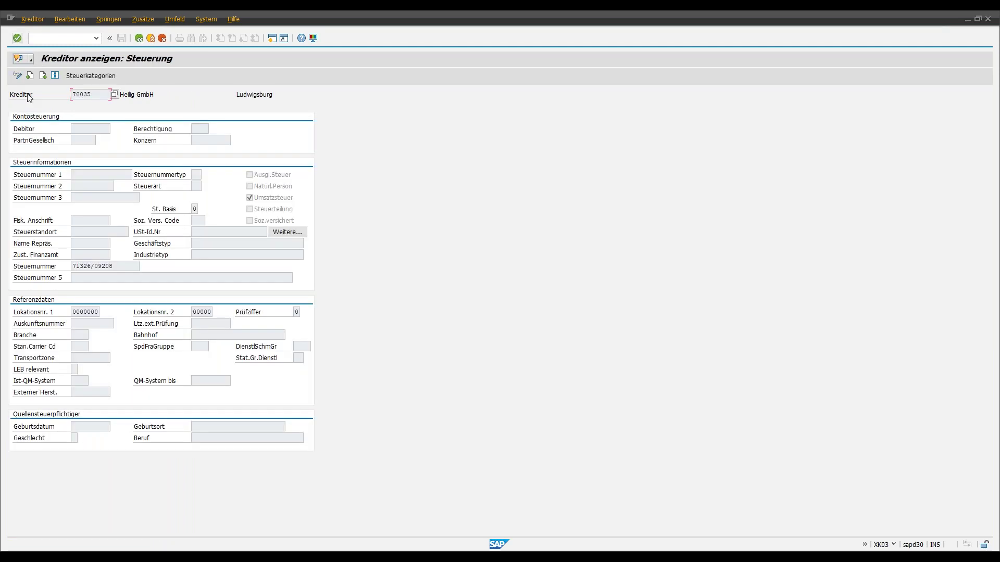
{"action": "left_click", "coordinate": [73, 131]}
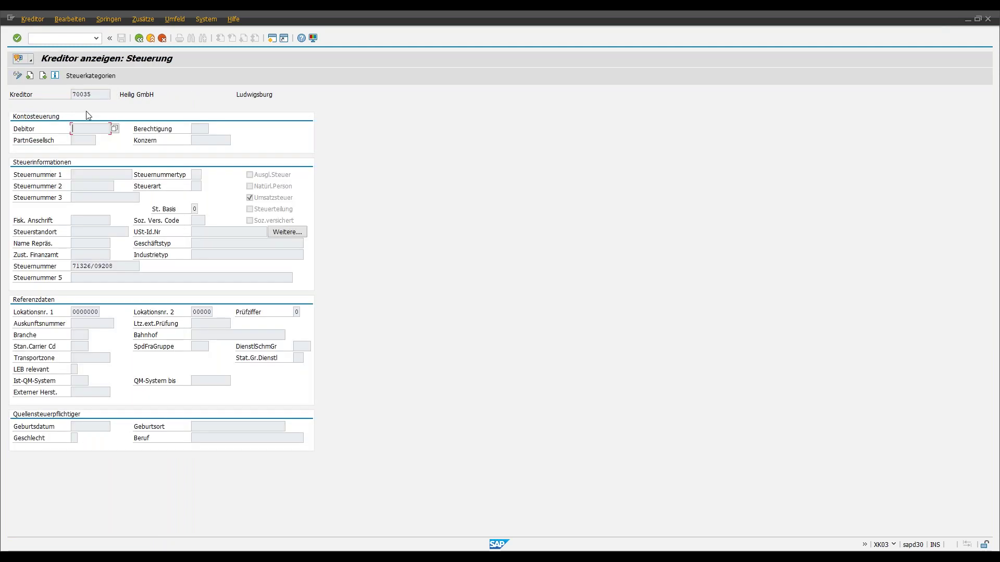
{"action": "left_click", "coordinate": [139, 38]}
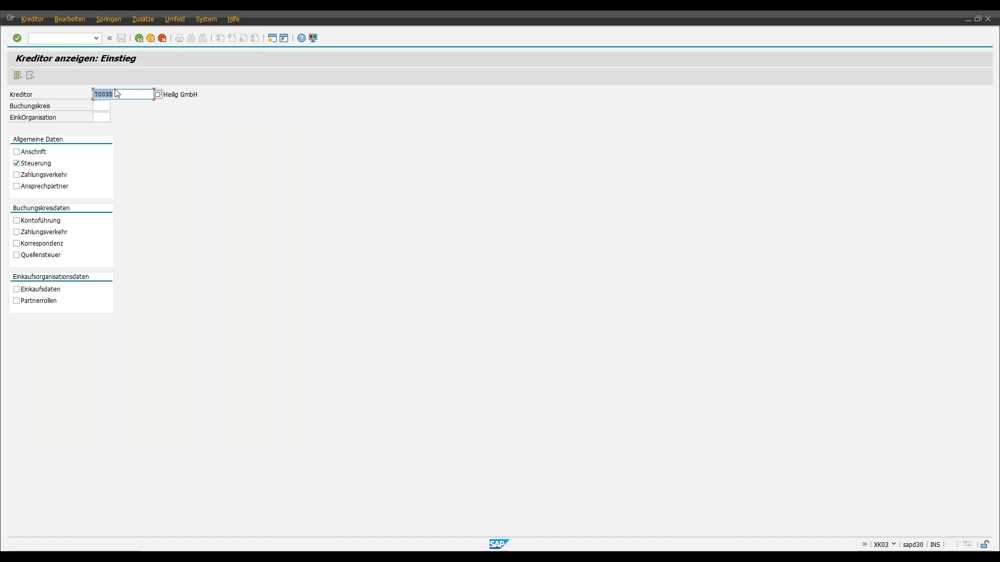
- Open the control data (Steuerung) of vendor Heilig GmbH for change in transaction XK02
{"action": "left_click", "coordinate": [61, 38]}
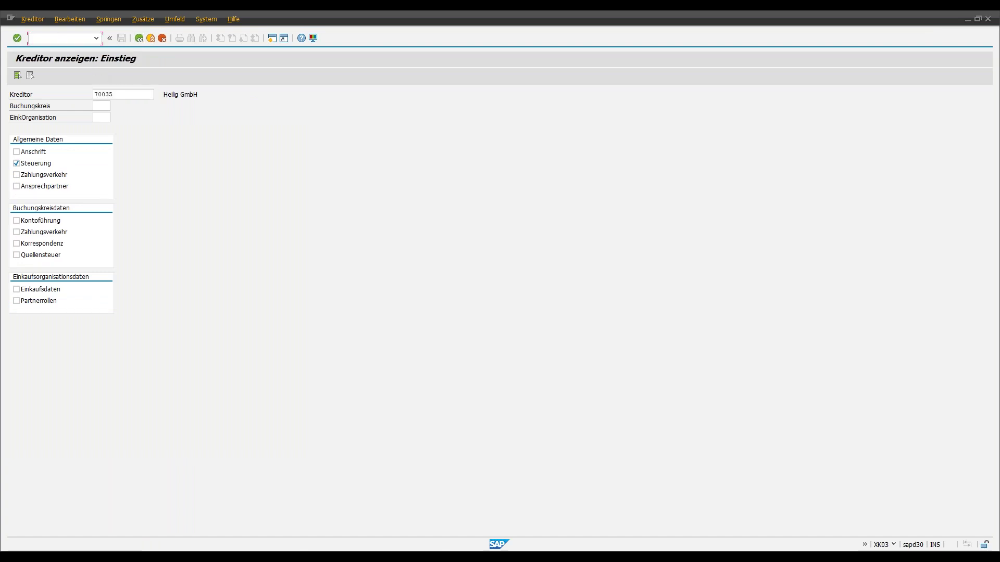
{"action": "type", "text": "/nxk02"}
{"action": "key", "text": "Return"}
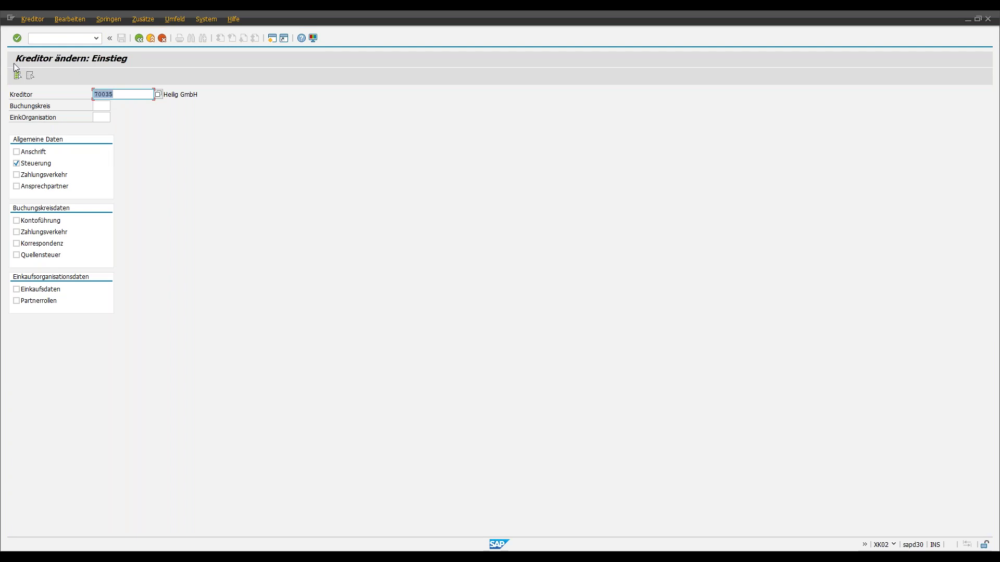
{"action": "left_click", "coordinate": [14, 36]}
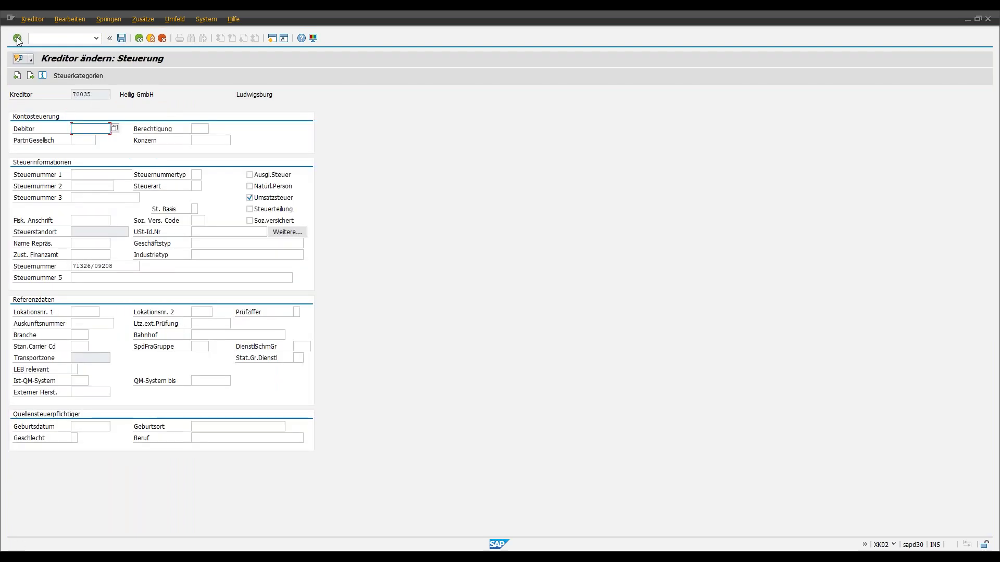
- Enter Heilig GmbH's customer number in the vendor's Debitor field, accept the link, and exit without saving
{"action": "type", "text": "10008"}
{"action": "key", "text": "Return"}
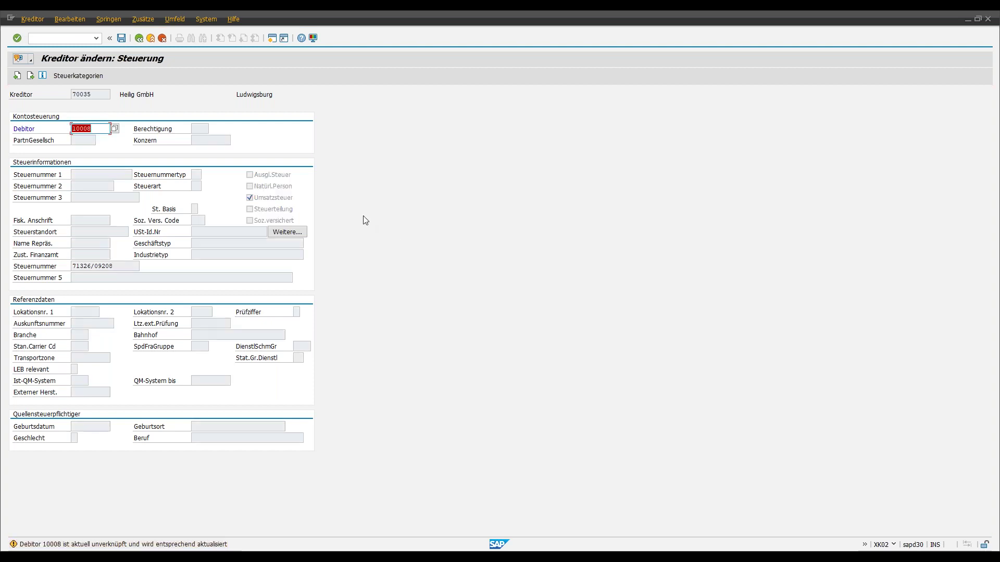
{"action": "key", "text": "Return"}
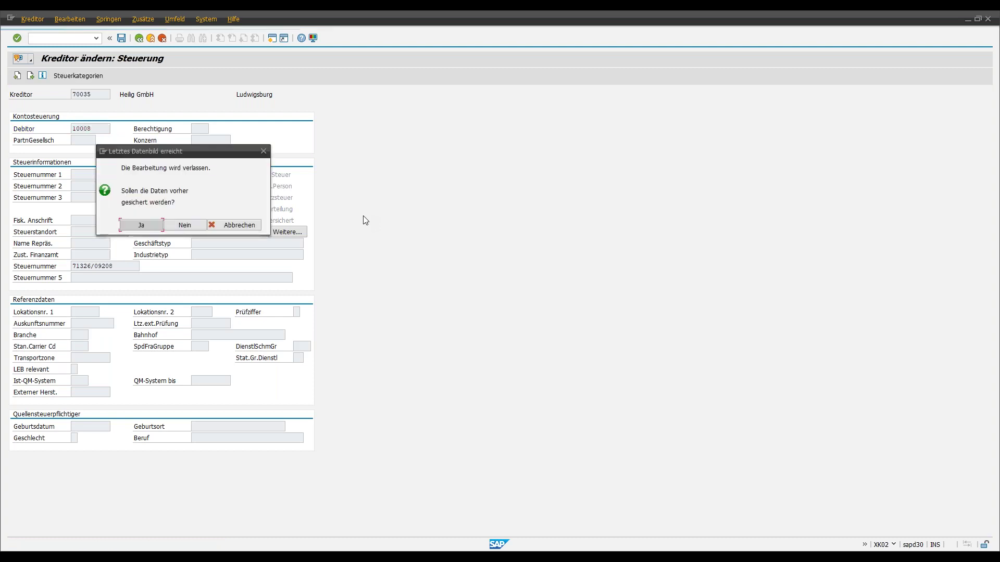
{"action": "left_click", "coordinate": [183, 224]}
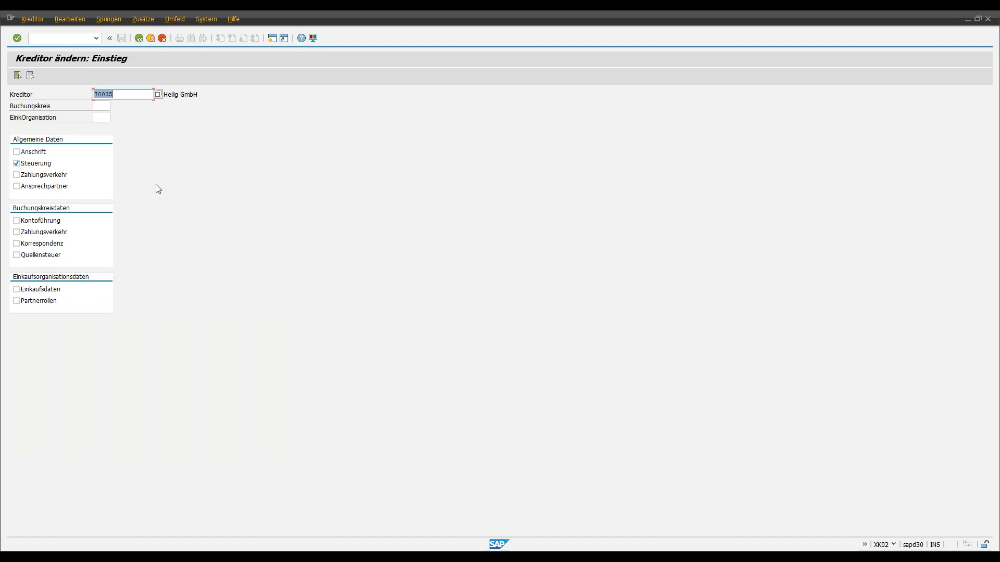
- Switch off the running system trace in transaction ST01
{"action": "left_click", "coordinate": [49, 38]}
{"action": "type", "text": "/nst01"}
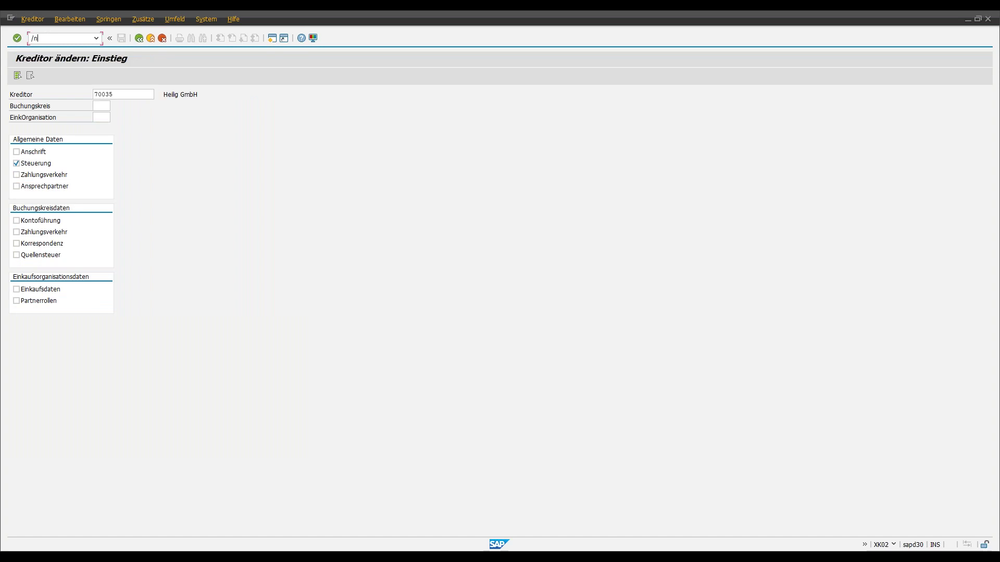
{"action": "key", "text": "Return"}
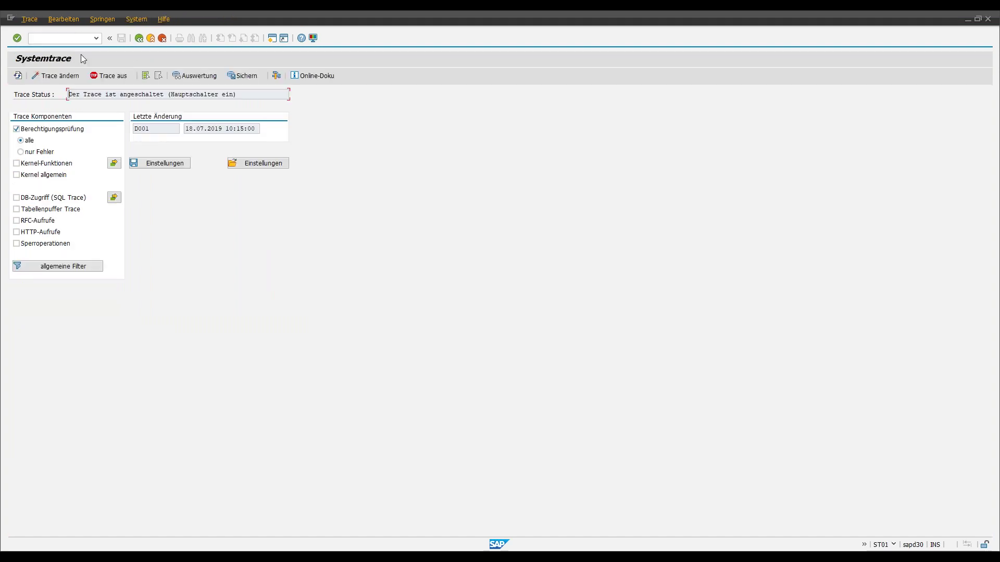
{"action": "left_click", "coordinate": [103, 76]}
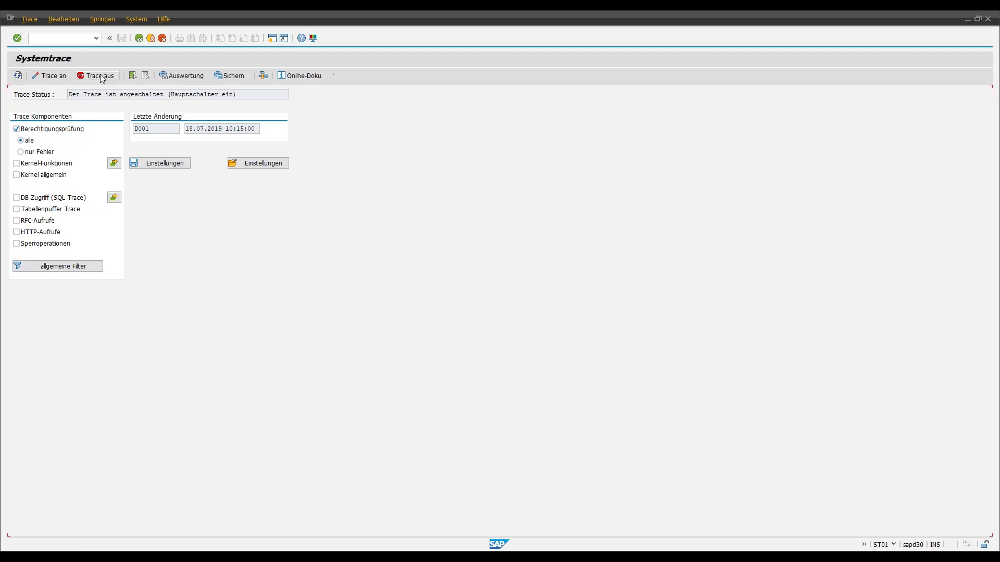
- Run the trace evaluation with the preset filters and review the recorded authorization checks
{"action": "left_click", "coordinate": [177, 76]}
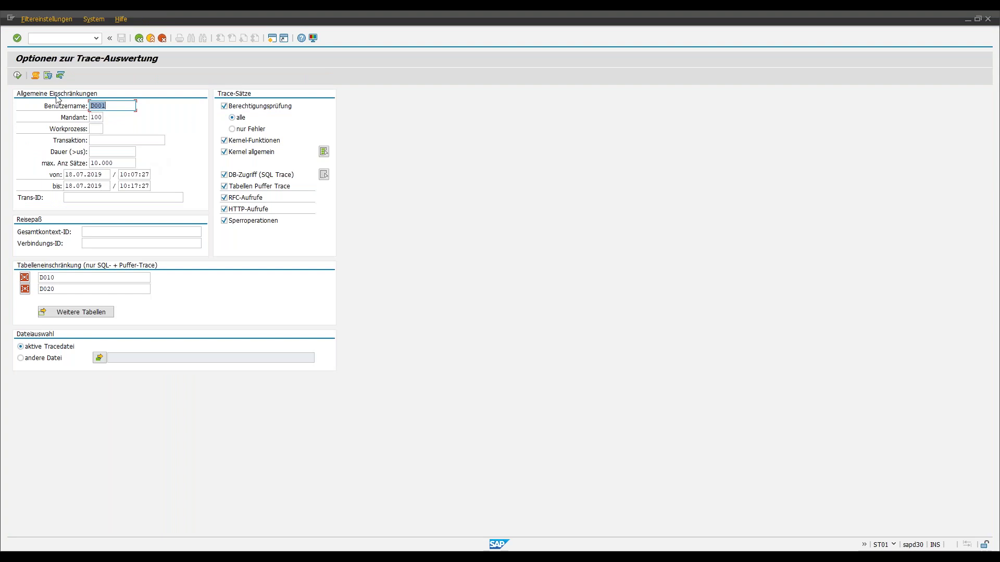
{"action": "left_click", "coordinate": [18, 76]}
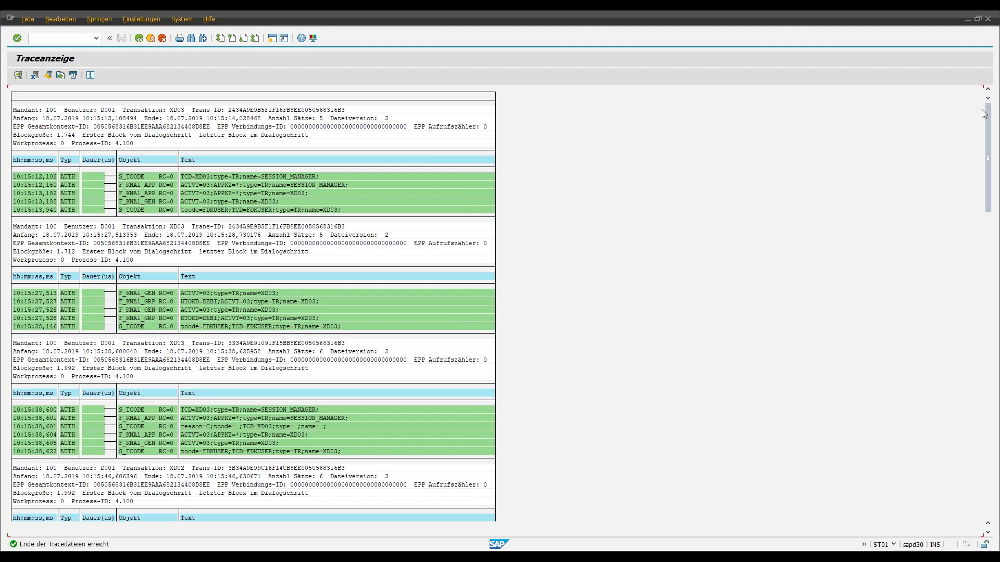
{"action": "left_click_drag", "start_coordinate": [988, 111], "coordinate": [988, 127]}
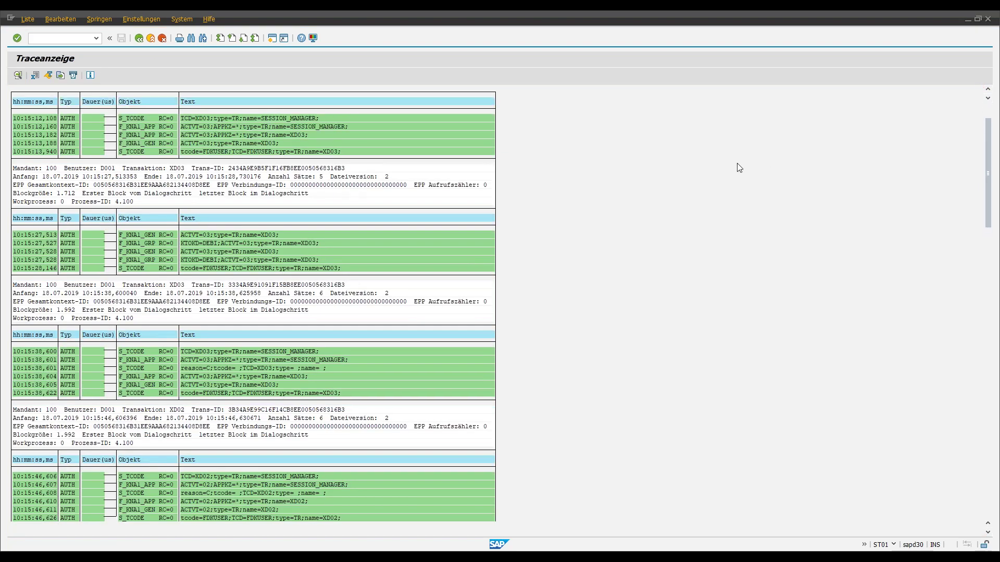
{"action": "scroll", "coordinate": [739, 168], "scroll_direction": "up", "scroll_amount": 2}
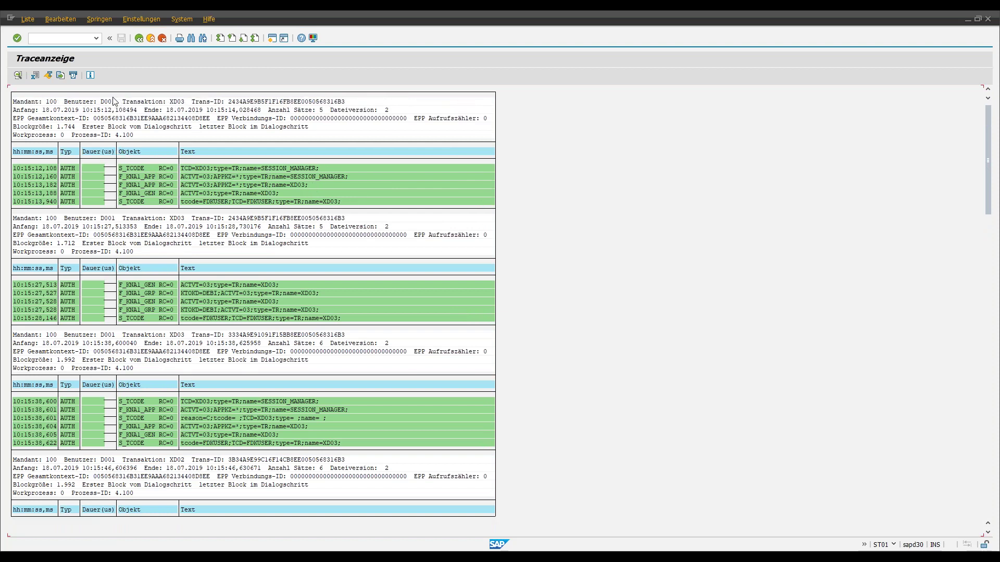
- Start saving the trace list to a local file in the unconverted format (unkonvertiert) and browse for its save location
{"action": "left_click", "coordinate": [34, 76]}
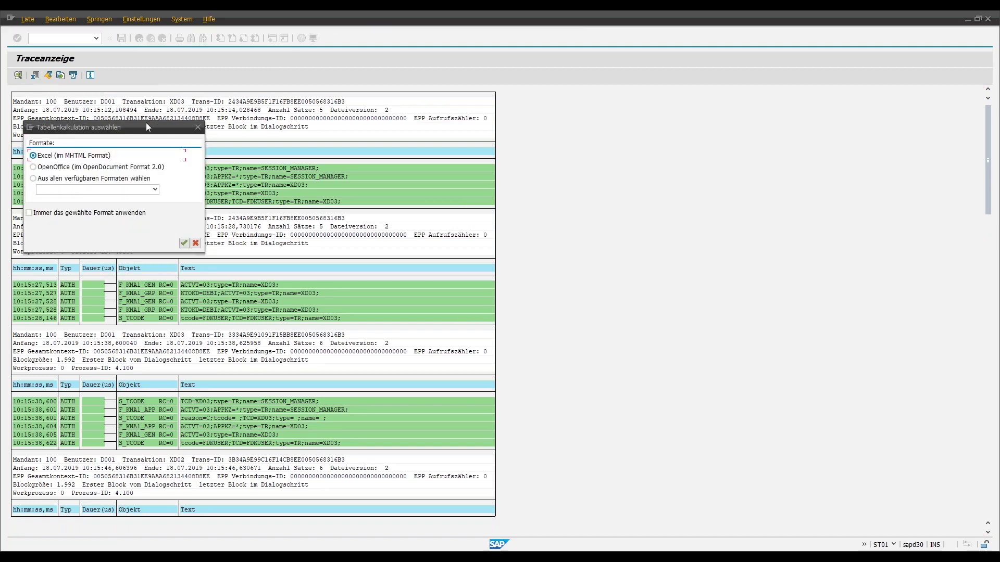
{"action": "left_click", "coordinate": [195, 126]}
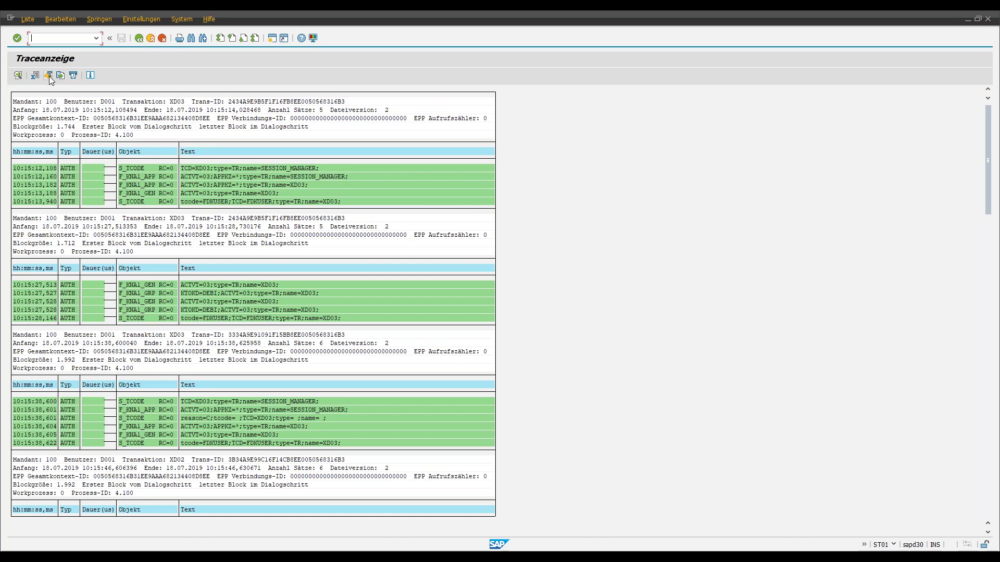
{"action": "left_click", "coordinate": [61, 76]}
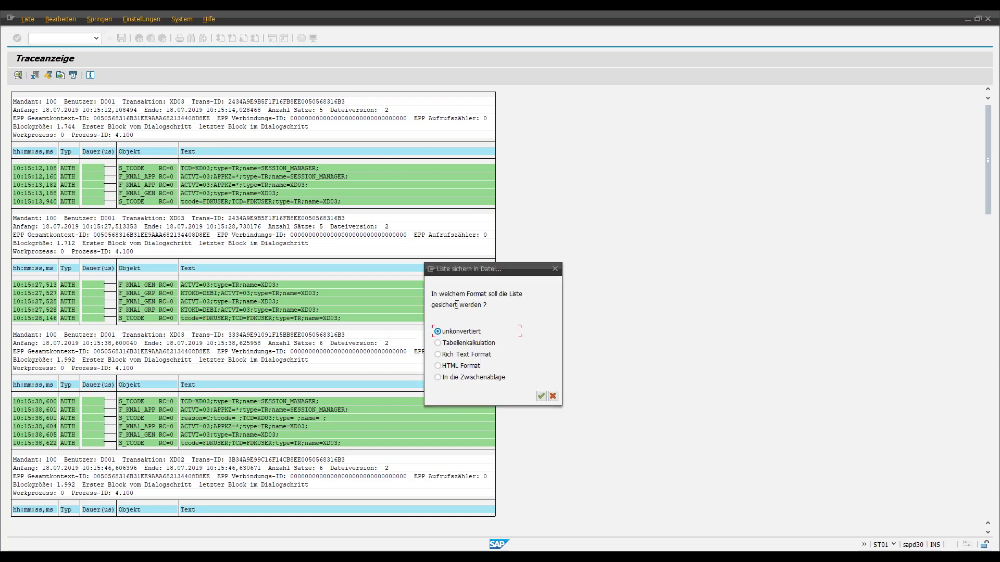
{"action": "left_click", "coordinate": [541, 396]}
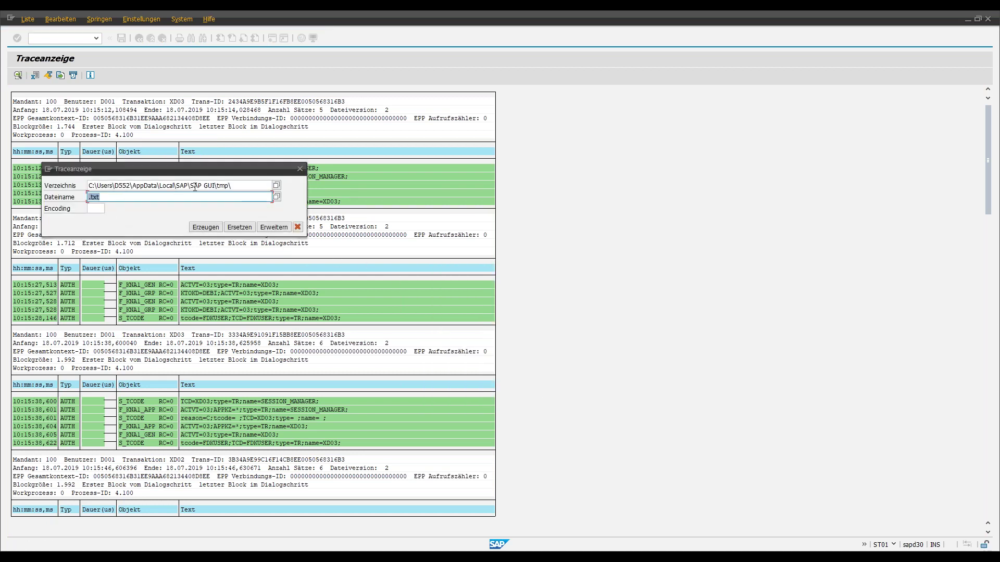
{"action": "key", "text": "Return"}
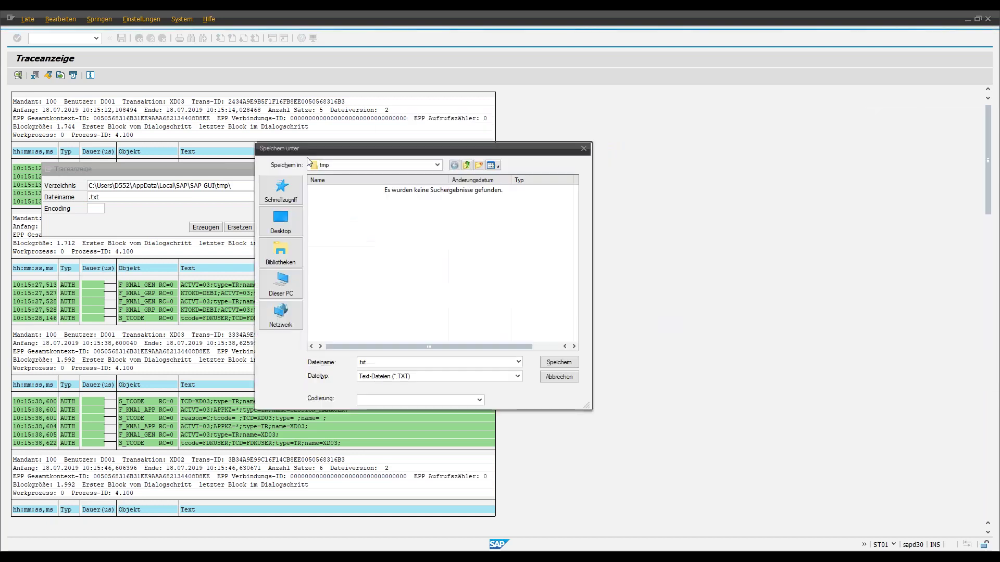
- Save the trace list as D001_Trace.txt in the folder Desktop\Webinar\Generator\Trace
{"action": "left_click", "coordinate": [276, 239]}
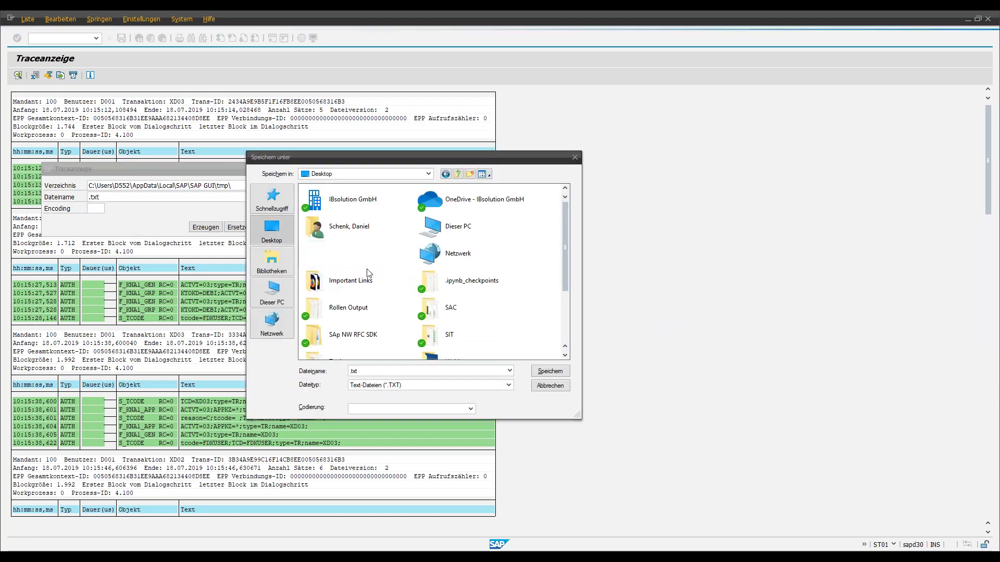
{"action": "scroll", "coordinate": [374, 304], "scroll_direction": "down", "scroll_amount": 3}
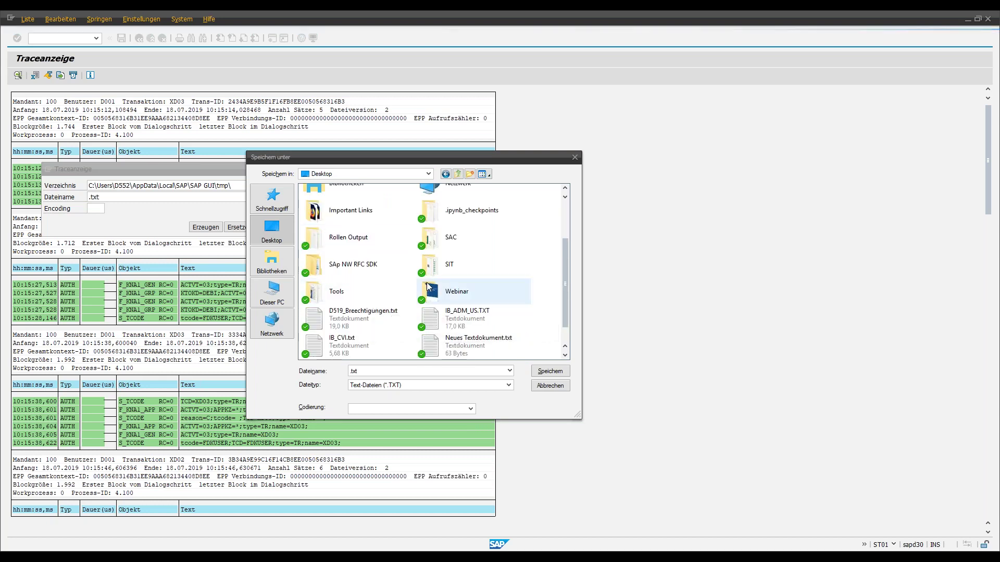
{"action": "left_click", "coordinate": [439, 290]}
{"action": "double_click", "coordinate": [439, 290]}
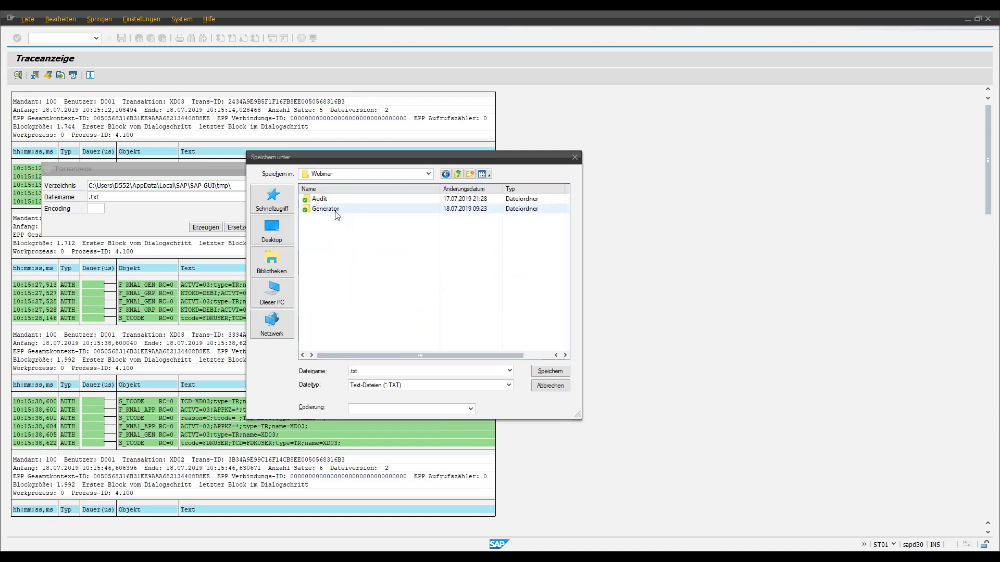
{"action": "double_click", "coordinate": [338, 209]}
{"action": "double_click", "coordinate": [339, 228]}
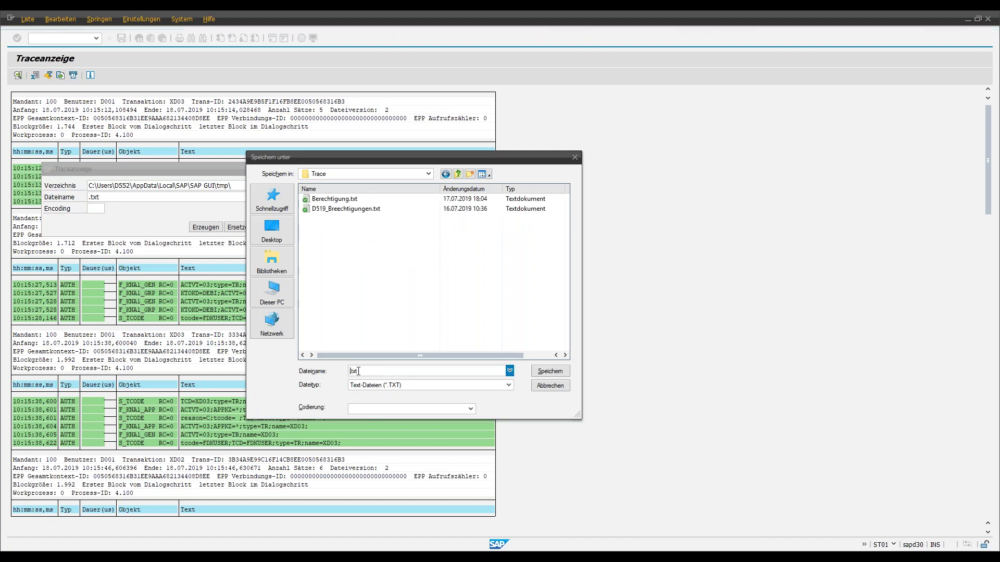
{"action": "type", "text": "D001_Trace"}
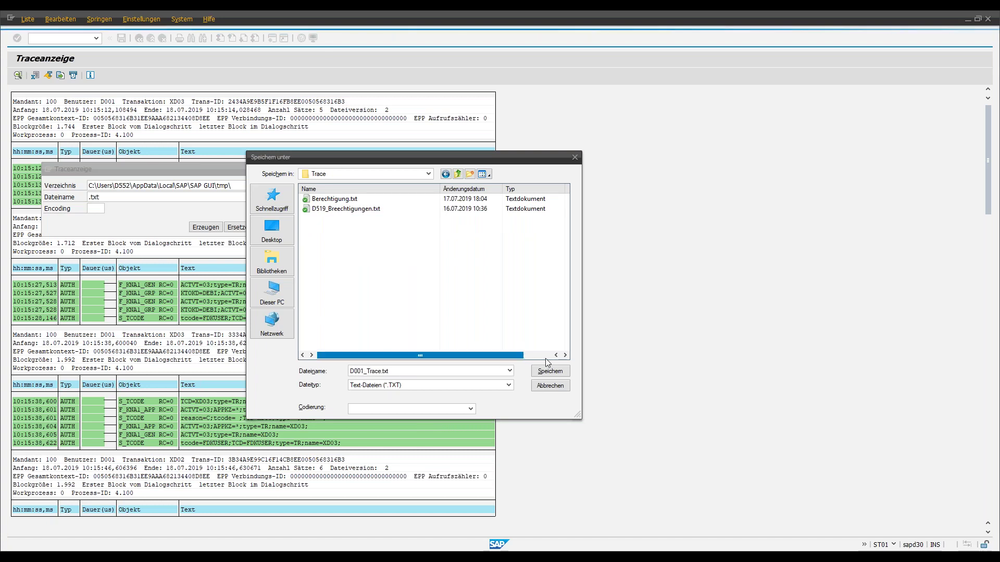
{"action": "left_click", "coordinate": [564, 374]}
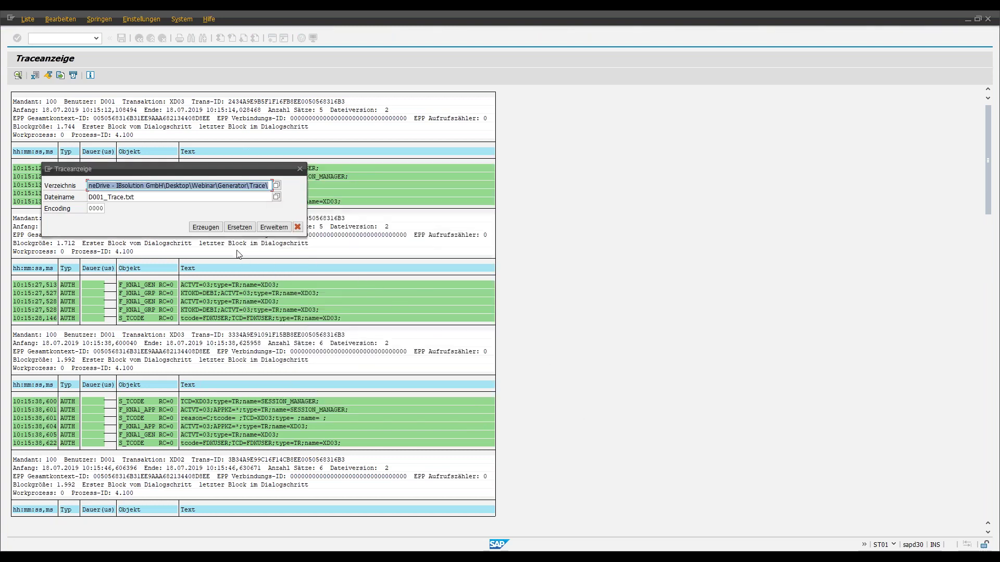
{"action": "left_click", "coordinate": [206, 228]}
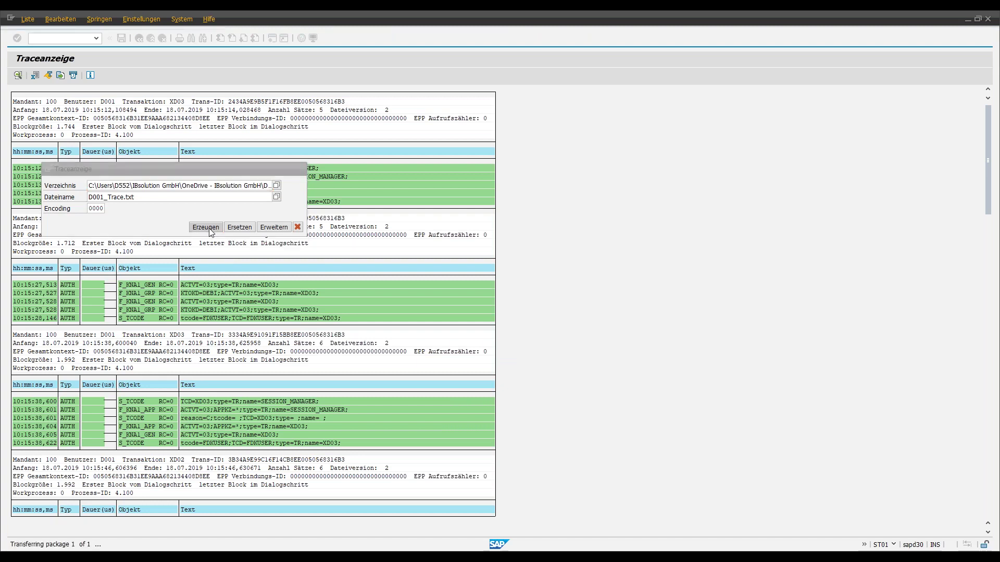
{"action": "left_click", "coordinate": [68, 280]}
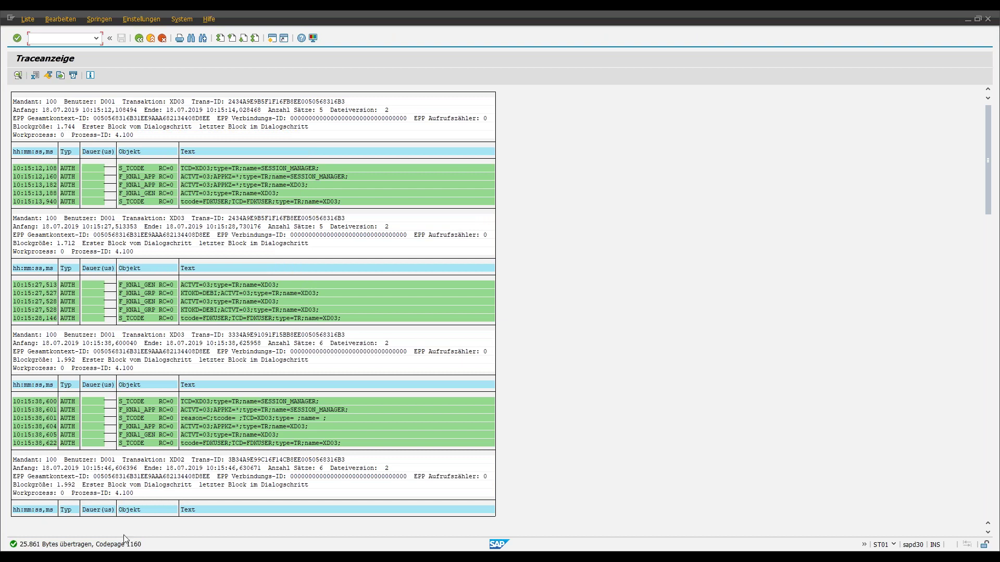
- Switch to the Generator folder in File Explorer, move its window aside, and open the Trace subfolder
{"action": "mouse_move", "coordinate": [88, 557]}
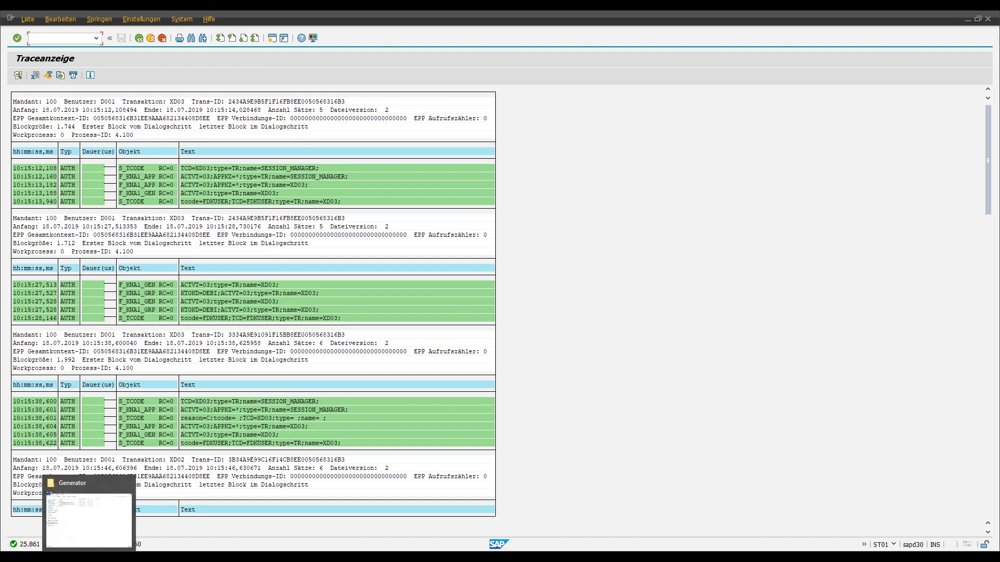
{"action": "left_click", "coordinate": [89, 520]}
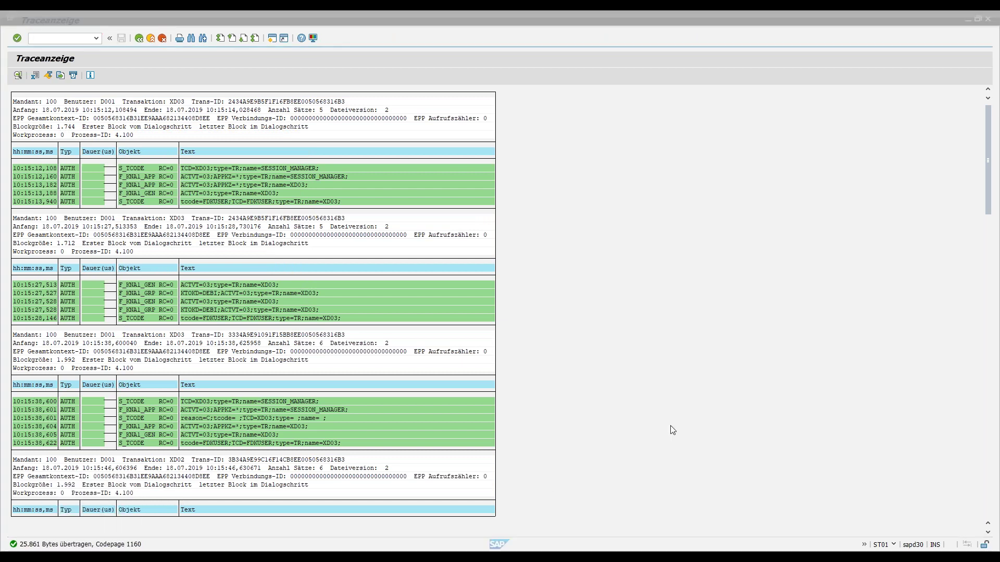
{"action": "mouse_move", "coordinate": [994, 42]}
{"action": "left_mouse_down"}
{"action": "mouse_move", "coordinate": [752, 34]}
{"action": "mouse_move", "coordinate": [469, 68]}
{"action": "left_mouse_up"}
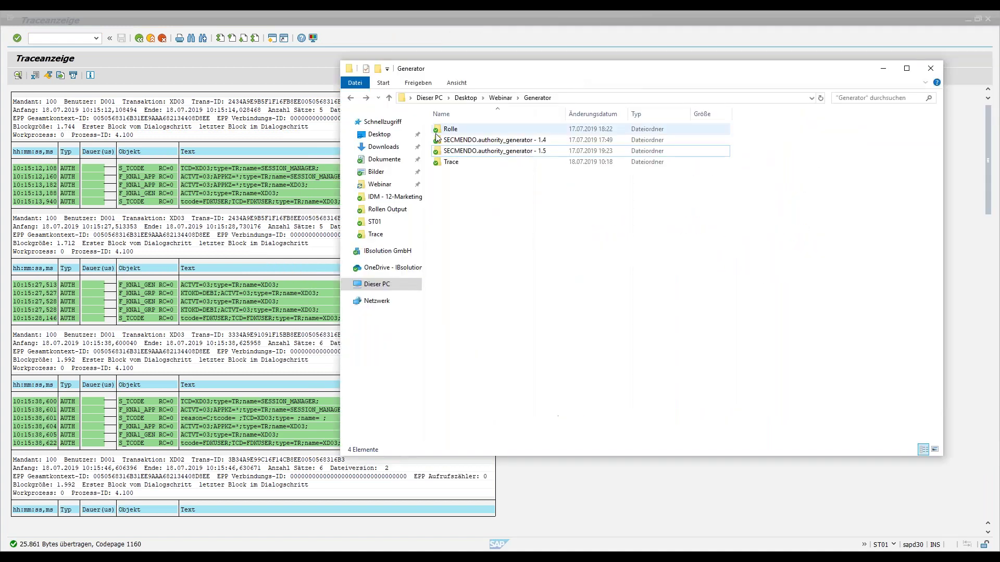
{"action": "double_click", "coordinate": [446, 163]}
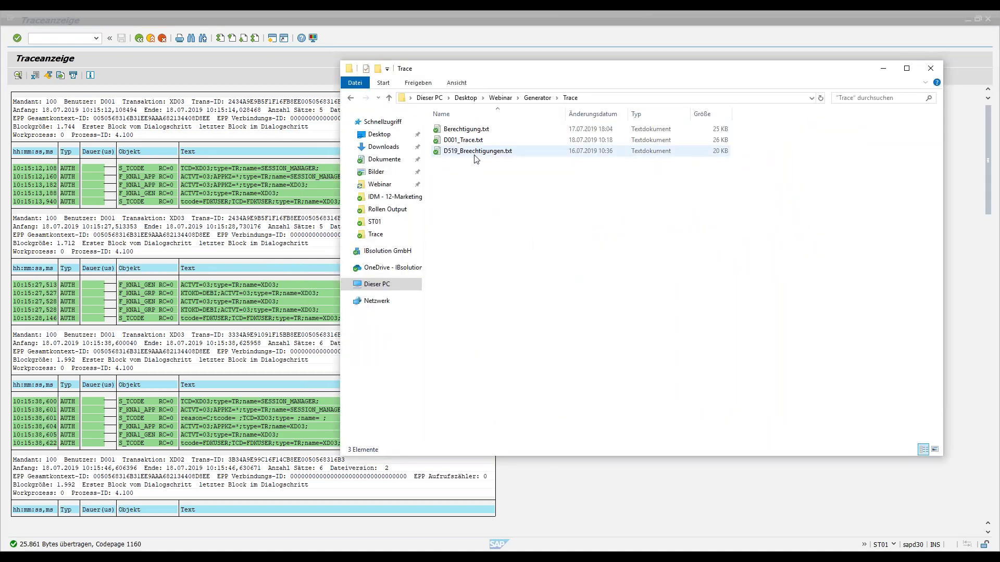
- View the older trace file D519_Breechtigungen.txt, skim its authorization entries, and close it
{"action": "left_click", "coordinate": [476, 152]}
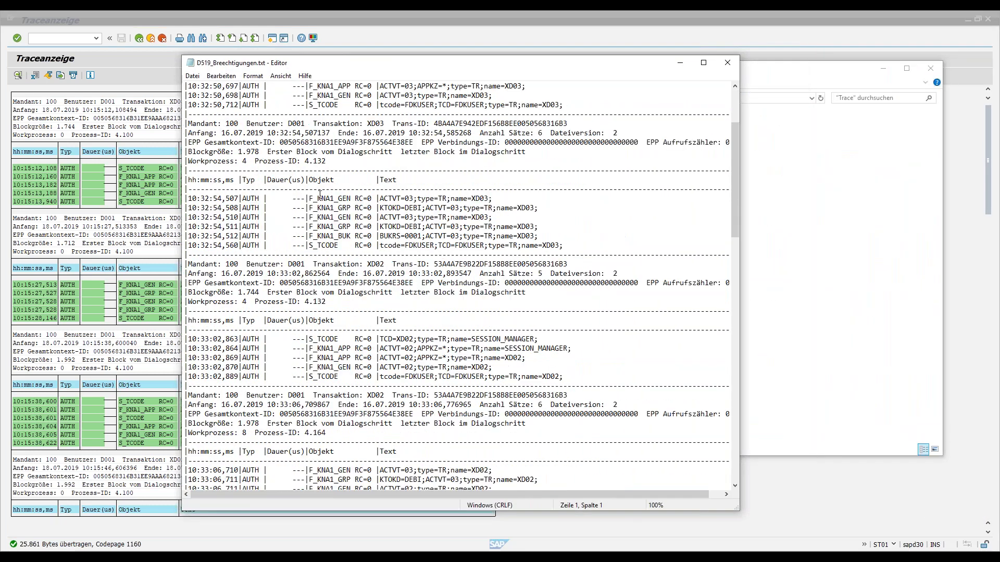
{"action": "scroll", "coordinate": [319, 194], "scroll_direction": "down", "scroll_amount": 8}
{"action": "scroll", "coordinate": [732, 88], "scroll_direction": "down", "scroll_amount": 3}
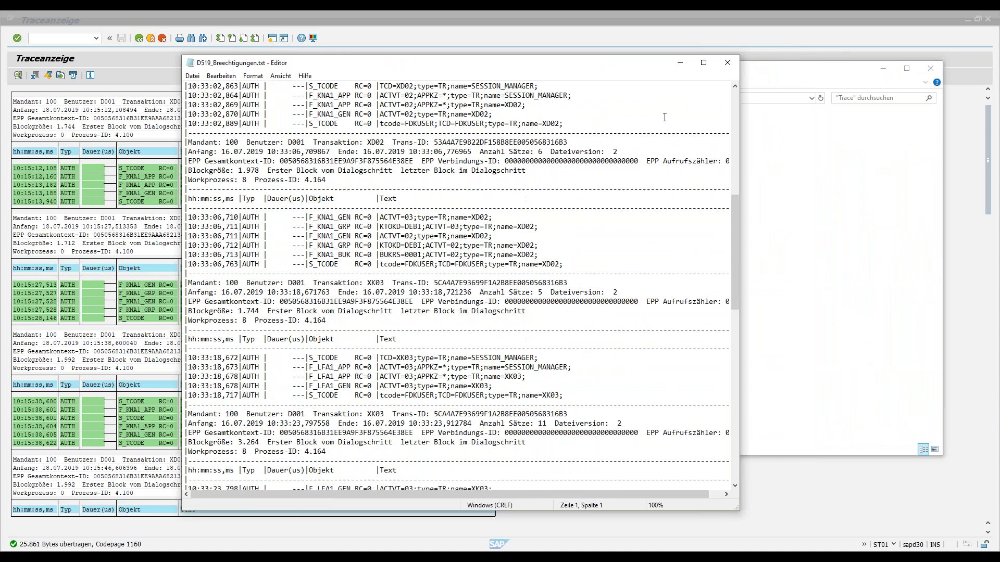
{"action": "left_click", "coordinate": [726, 62]}
- Check the exported D001_Trace.txt for the recorded customer and vendor authorization checks, then close it
{"action": "left_click", "coordinate": [480, 142]}
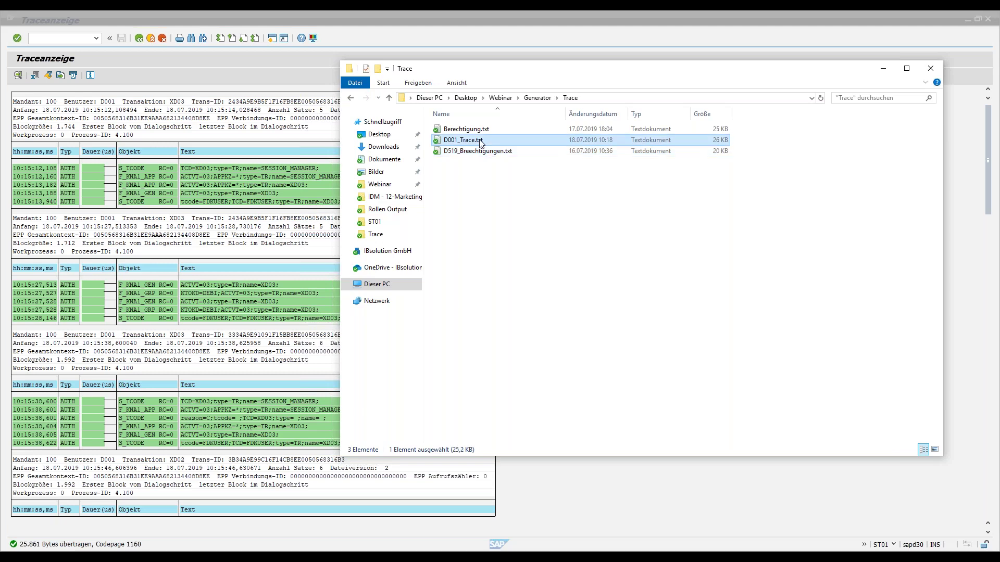
{"action": "double_click", "coordinate": [480, 141]}
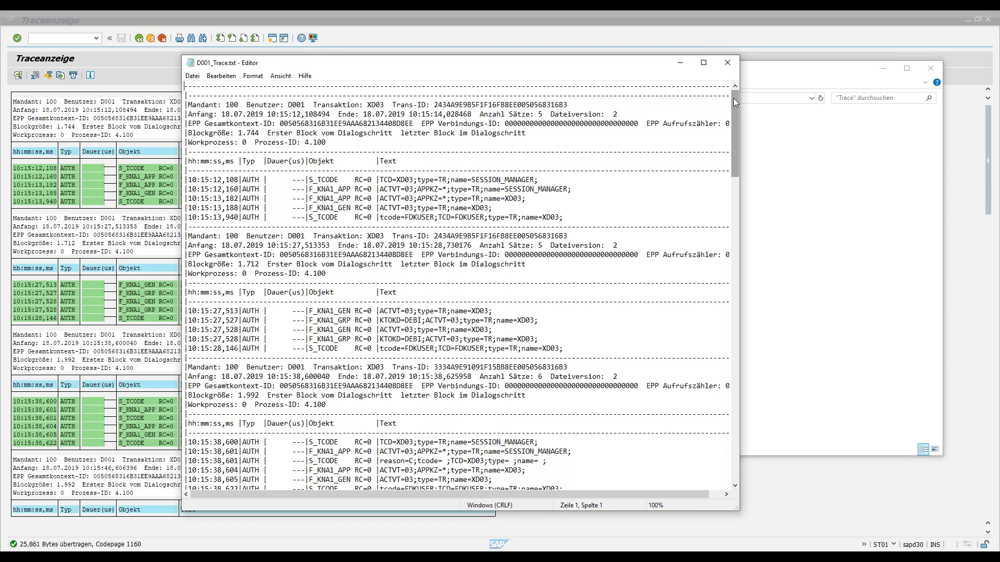
{"action": "left_click_drag", "start_coordinate": [733, 98], "coordinate": [748, 268]}
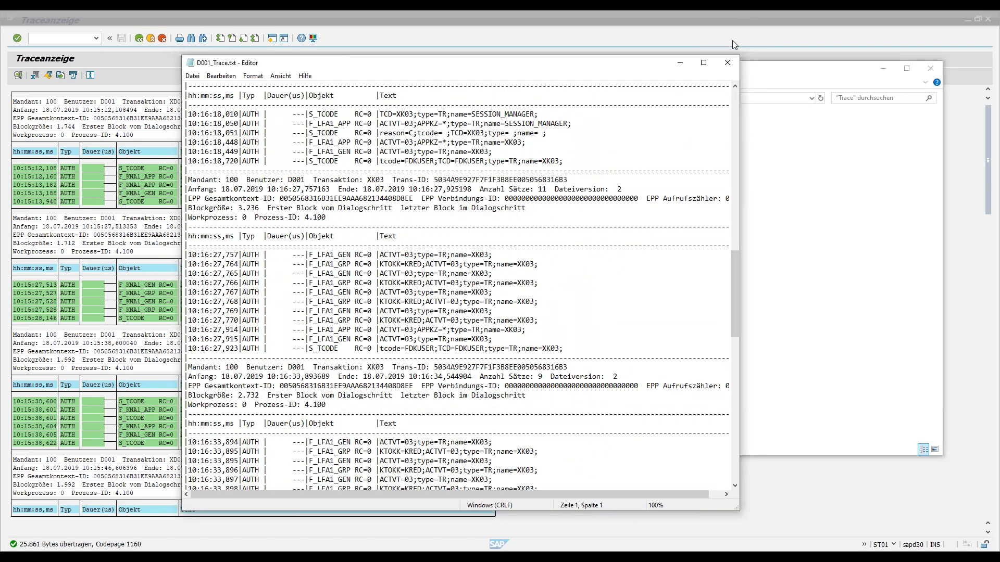
{"action": "left_click", "coordinate": [732, 62]}
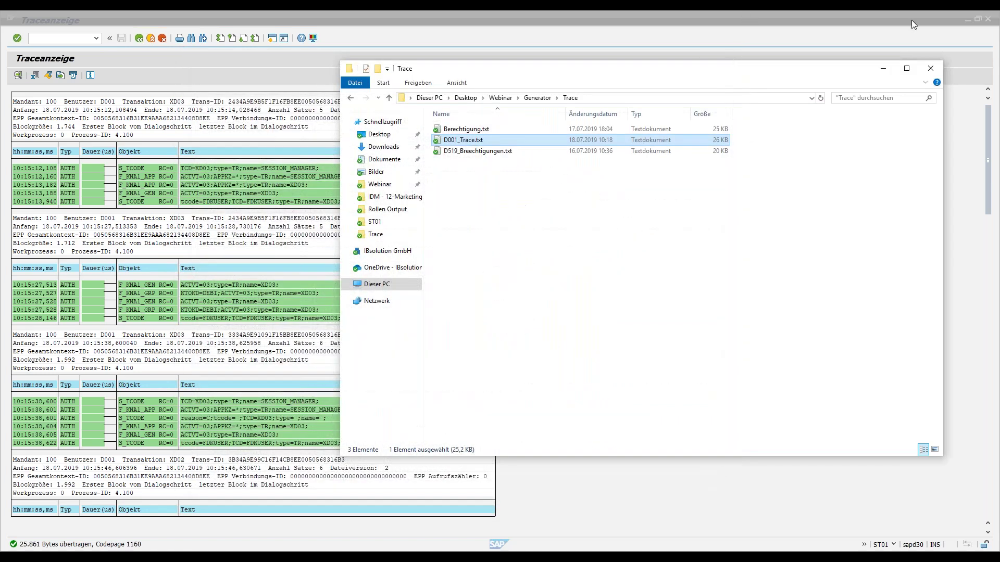
- Minimize the SAP windows and arrange the Trace folder window side by side with the SECMENDO.authority_generator window
{"action": "left_click", "coordinate": [968, 18]}
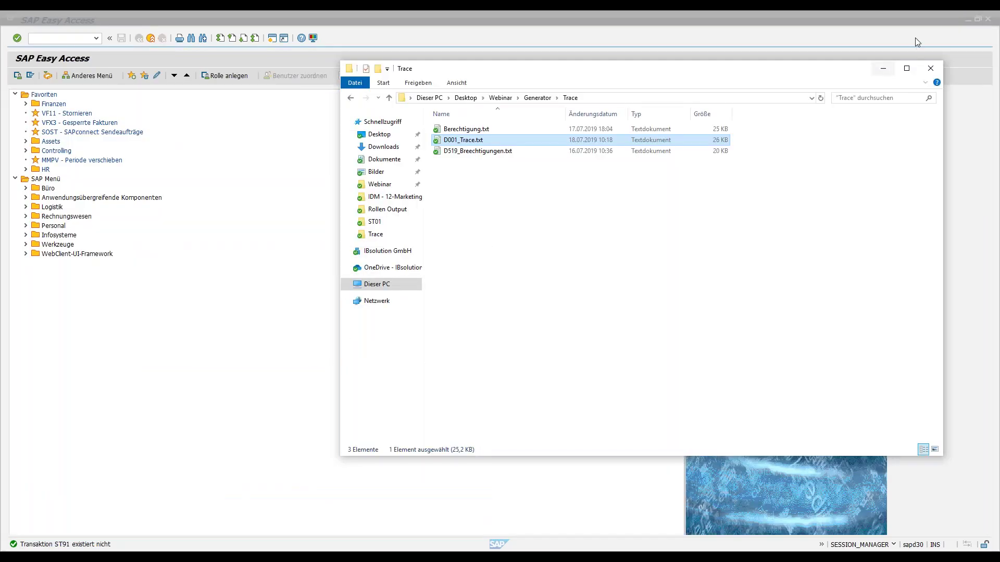
{"action": "left_click", "coordinate": [967, 20]}
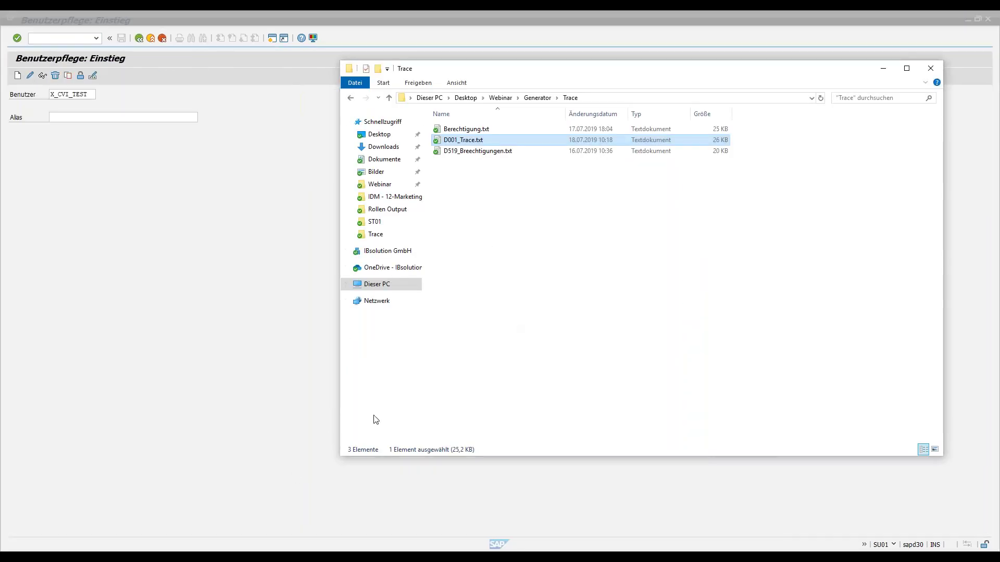
{"action": "left_click", "coordinate": [976, 19]}
{"action": "left_click", "coordinate": [966, 22]}
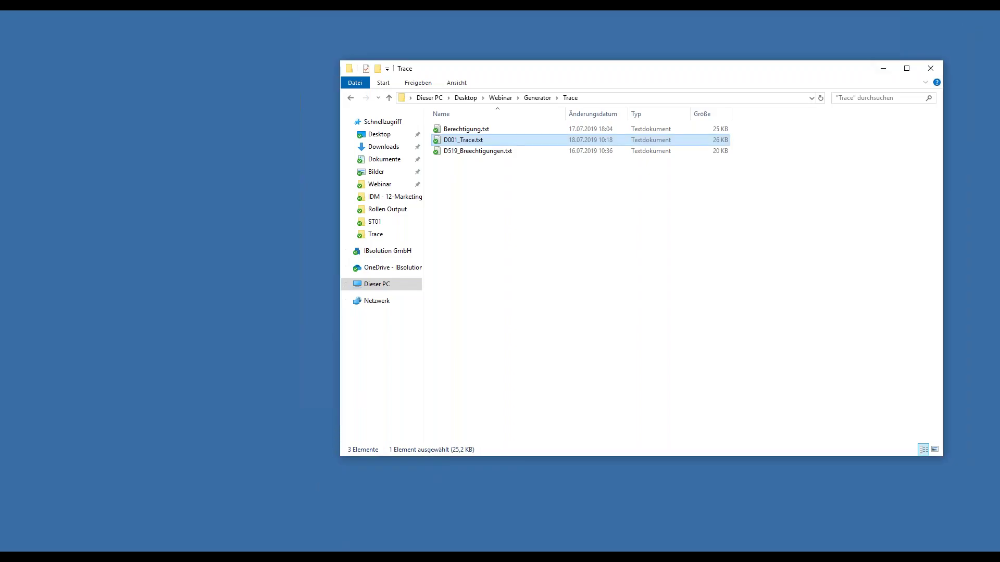
{"action": "left_click_drag", "start_coordinate": [669, 71], "coordinate": [370, 74]}
{"action": "left_click", "coordinate": [785, 167]}
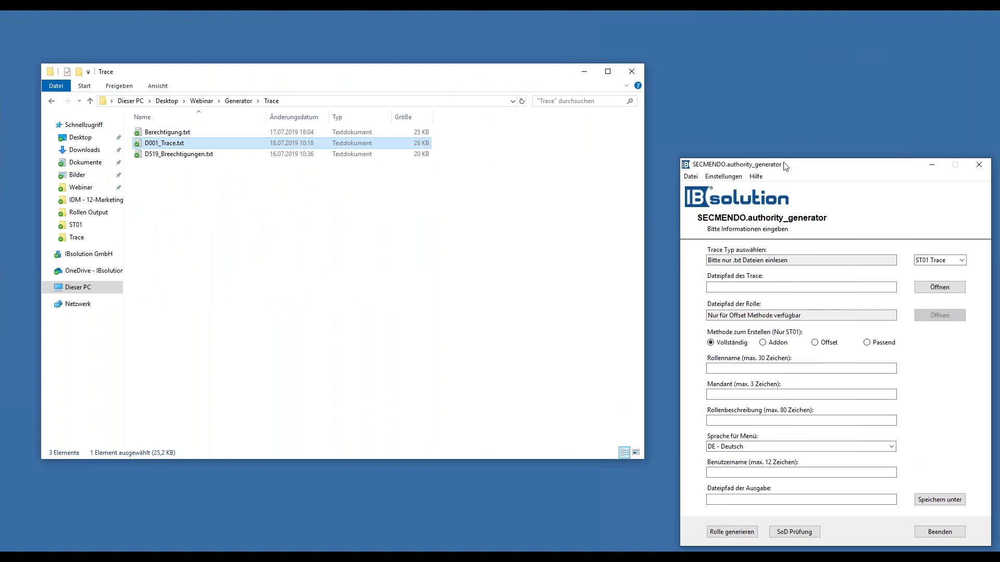
{"action": "left_click_drag", "start_coordinate": [785, 167], "coordinate": [769, 80]}
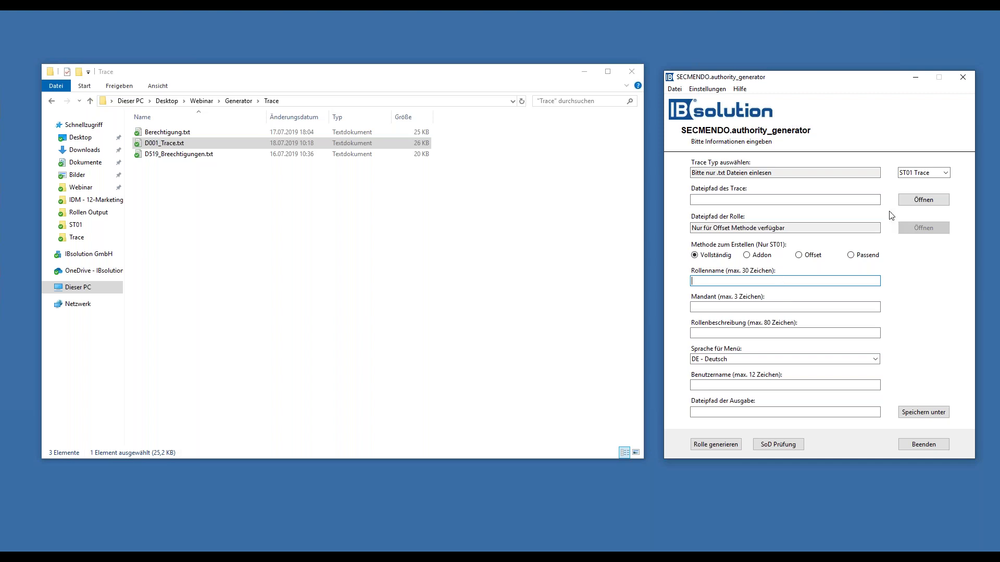
- Import D001_Trace.txt from the Webinar\Generator\Trace folder as the ST01 trace file and acknowledge the import summary
{"action": "left_click", "coordinate": [910, 200]}
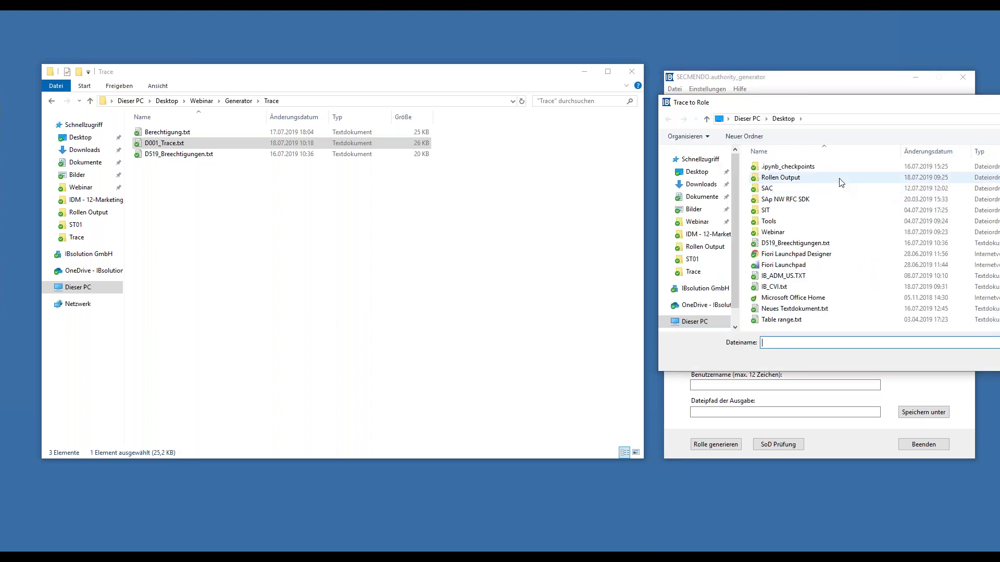
{"action": "left_click", "coordinate": [698, 223]}
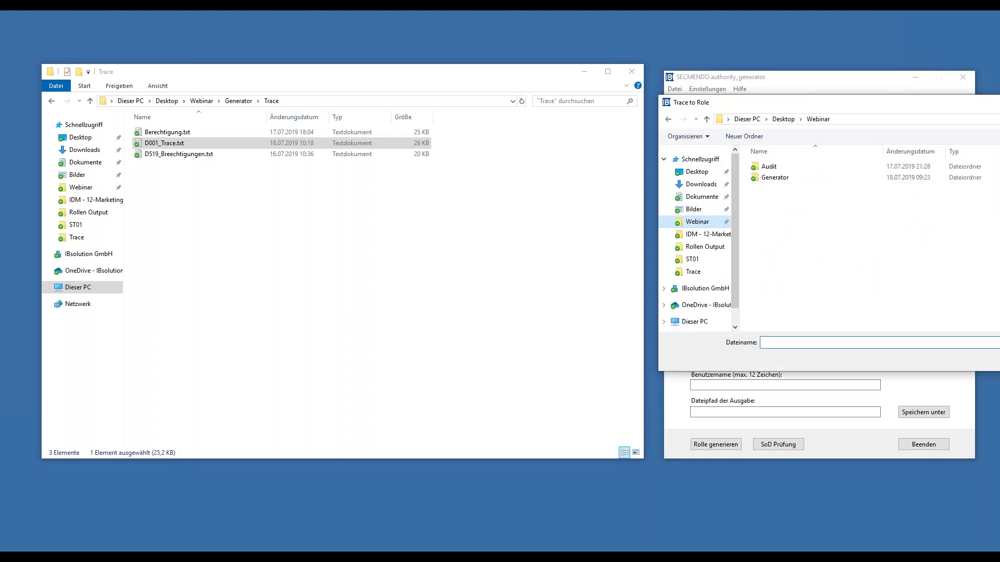
{"action": "double_click", "coordinate": [792, 178]}
{"action": "double_click", "coordinate": [796, 198]}
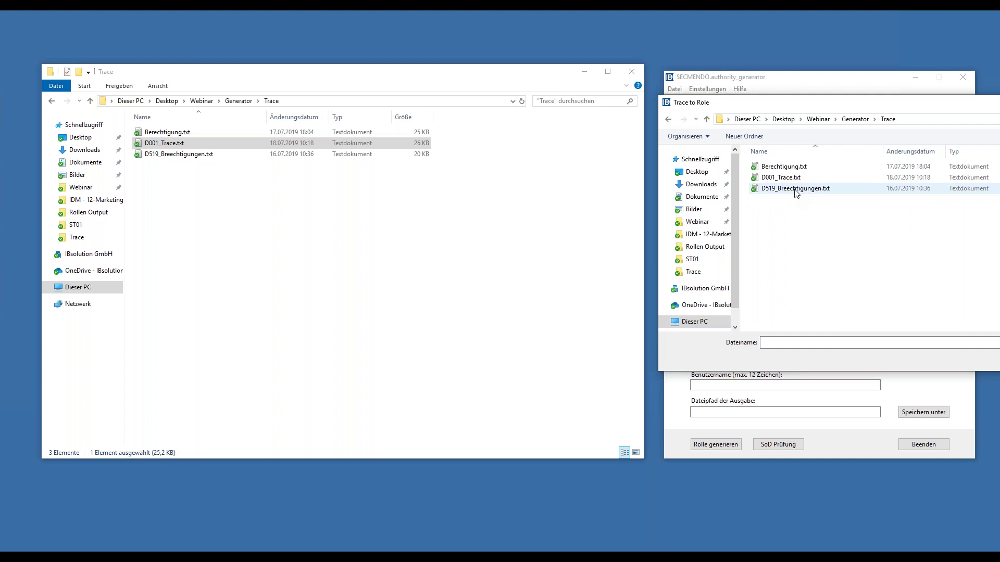
{"action": "double_click", "coordinate": [736, 178]}
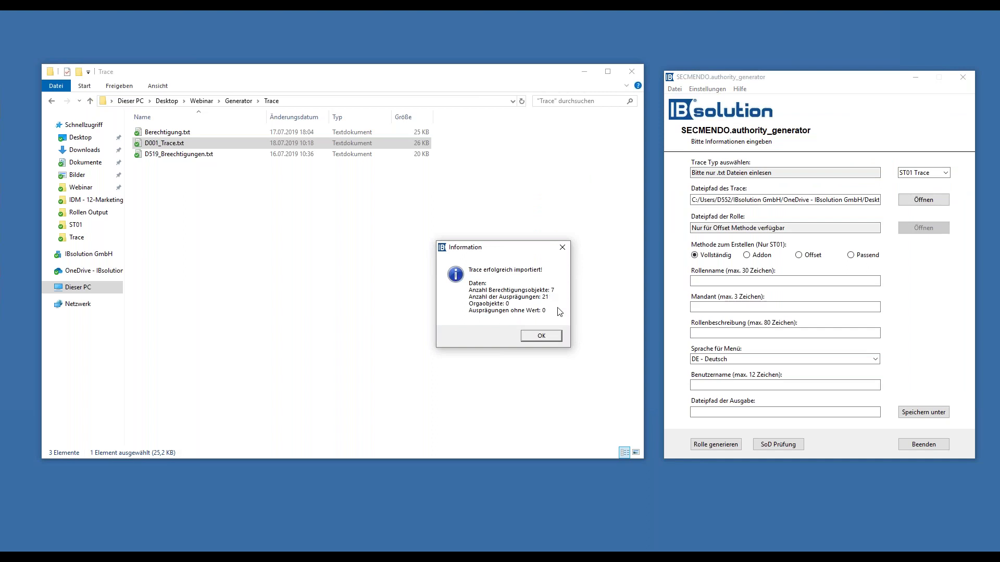
{"action": "left_click", "coordinate": [545, 338]}
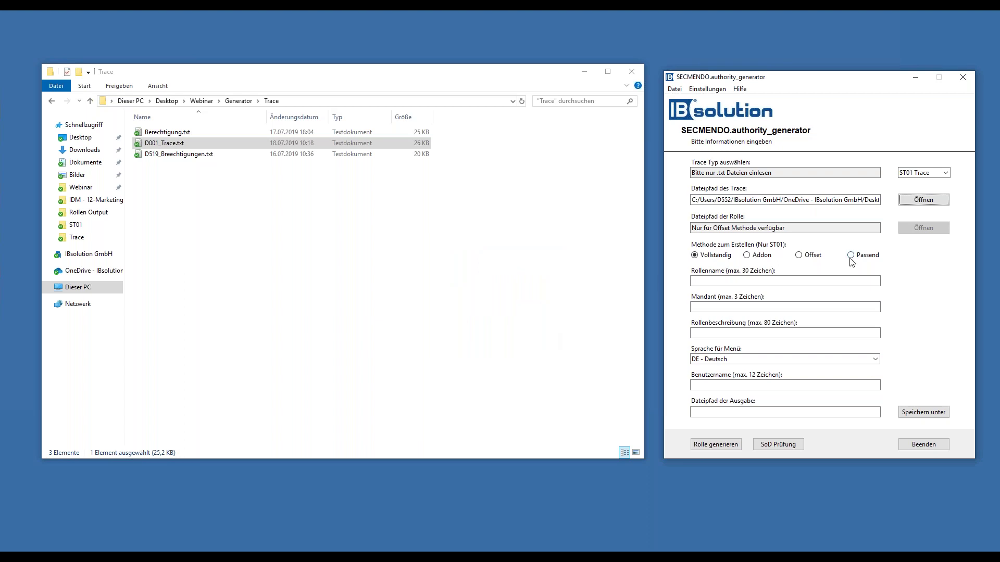
- Set the creation method to Passend, acknowledge the trace summary, and name the role IB_CVI_WS
{"action": "mouse_move", "coordinate": [851, 260]}
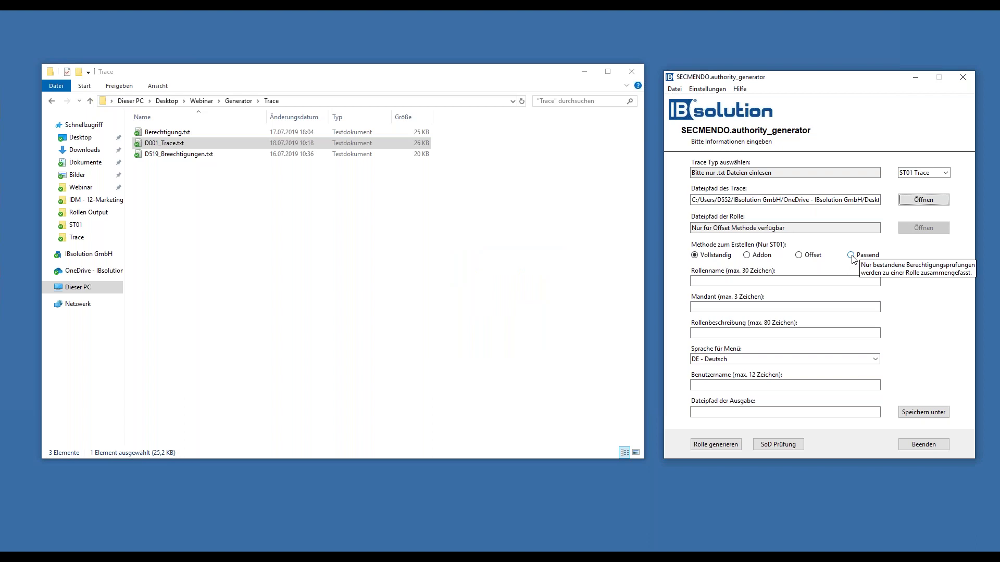
{"action": "left_click", "coordinate": [851, 256]}
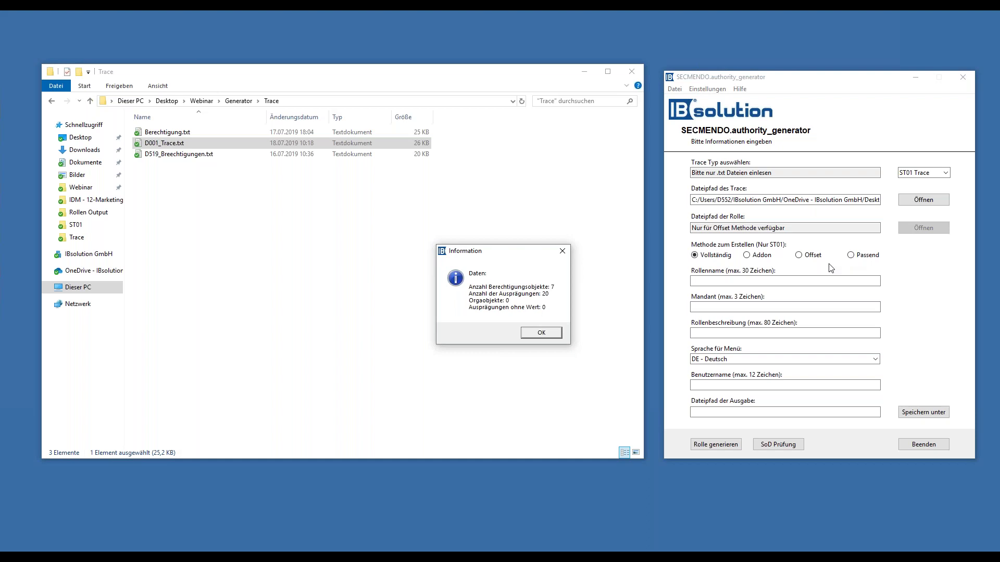
{"action": "left_click", "coordinate": [542, 333]}
{"action": "left_click", "coordinate": [730, 283]}
{"action": "left_click", "coordinate": [735, 280]}
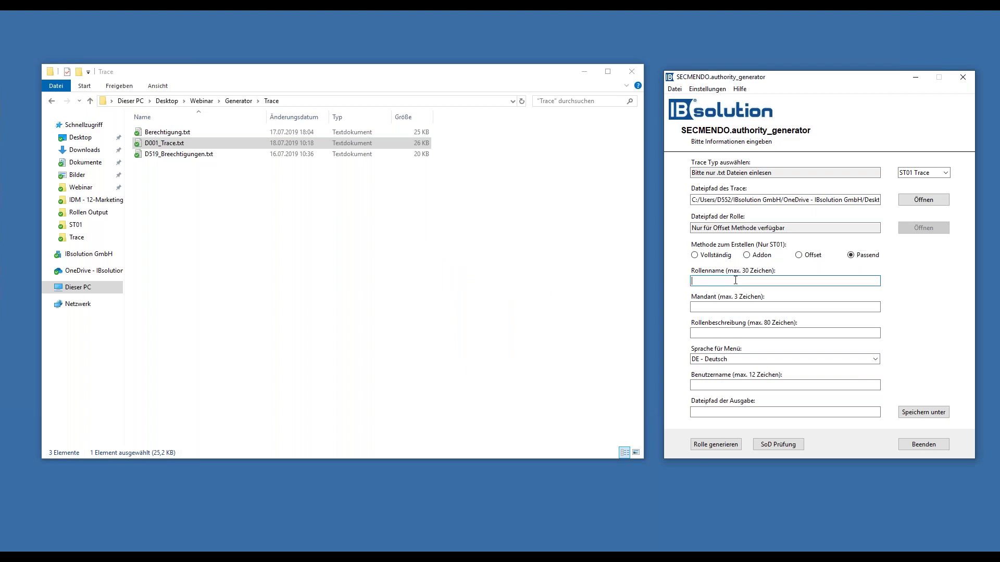
{"action": "type", "text": "IB_CVI_WS"}
- Set the client to 100 and the role description to Kundenlieferant, and fill in the user name
{"action": "left_click", "coordinate": [753, 307]}
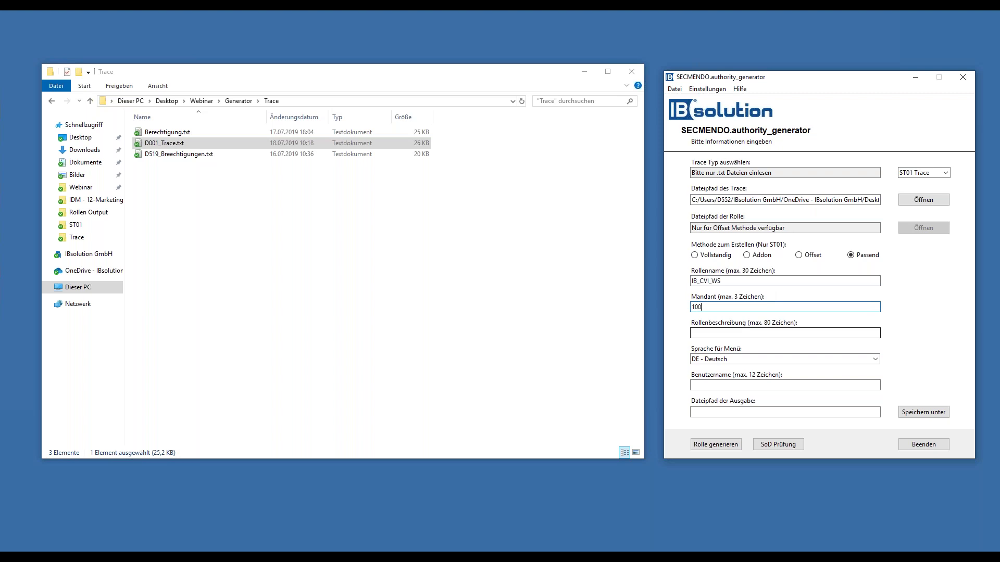
{"action": "left_click", "coordinate": [783, 333]}
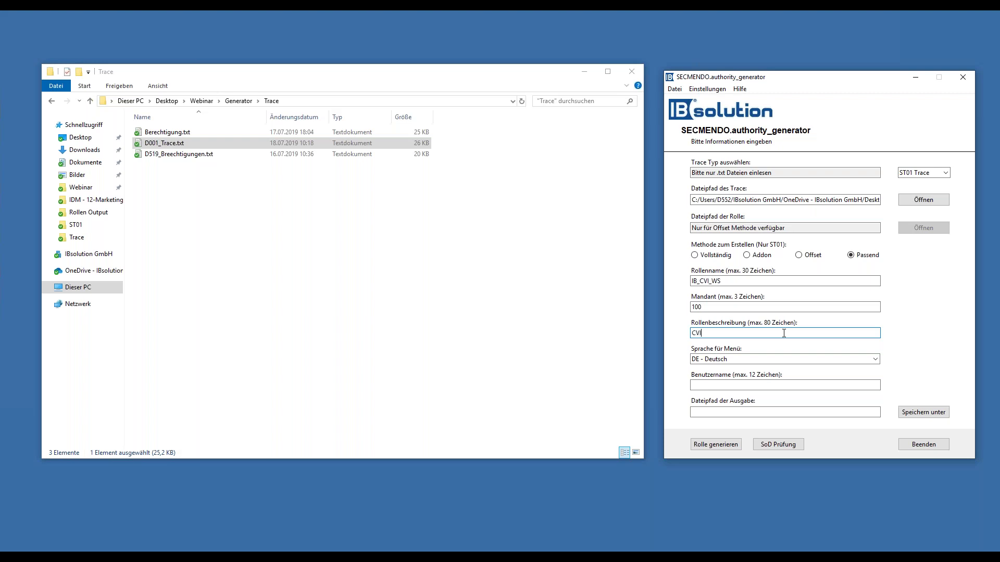
{"action": "key", "text": "BackSpace"}
{"action": "key", "text": "BackSpace"}
{"action": "key", "text": "BackSpace"}
{"action": "type", "text": "Kundenlieferant"}
{"action": "left_click", "coordinate": [783, 384]}
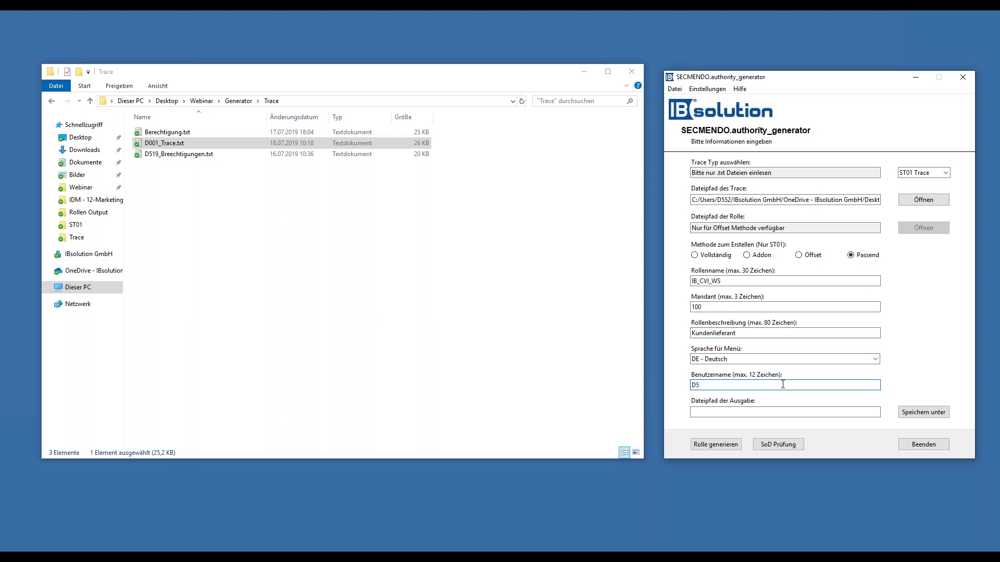
- Set the role output file to IB_CVI_WS.txt in the Webinar\Generator\Rolle folder
{"action": "left_click", "coordinate": [910, 412]}
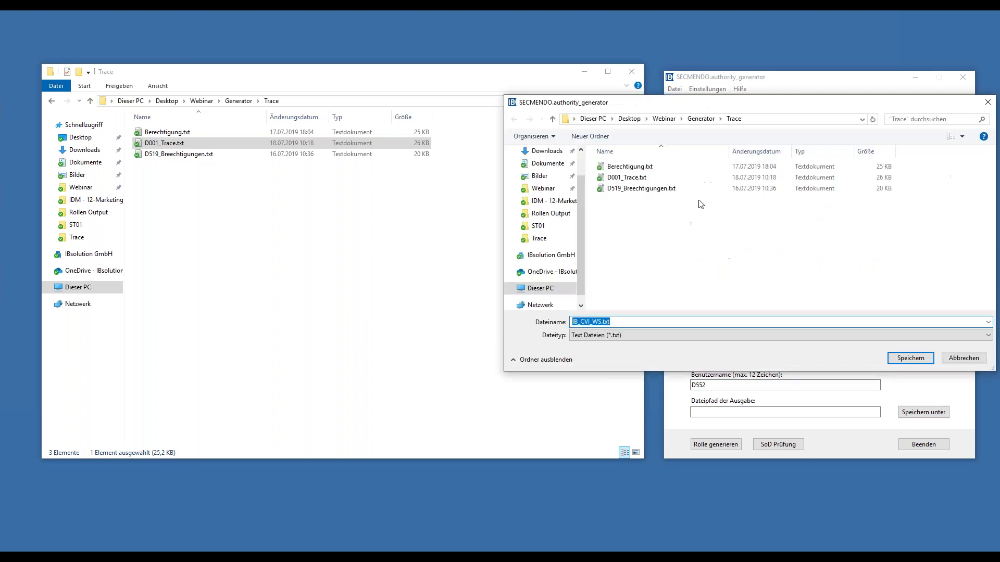
{"action": "left_click", "coordinate": [541, 188]}
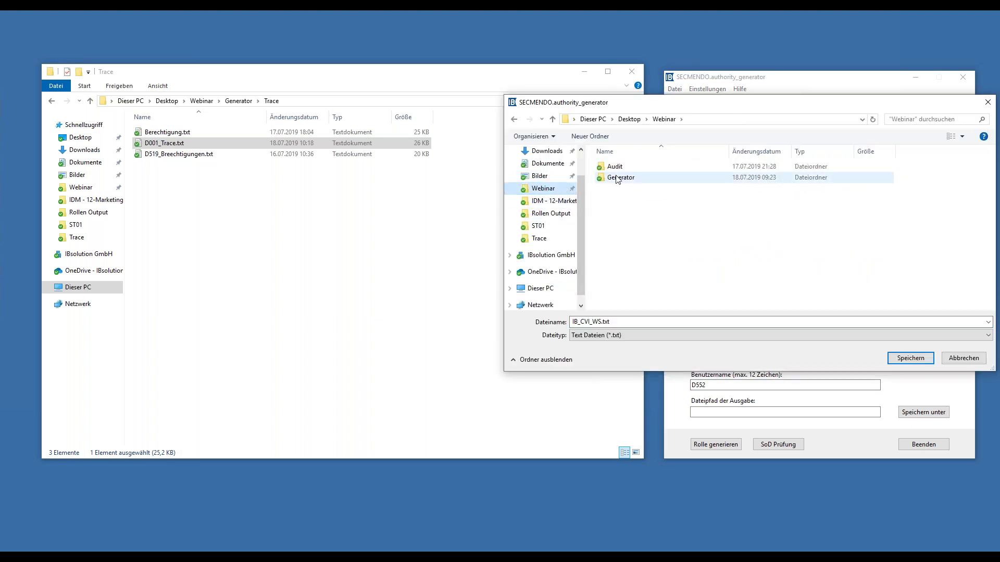
{"action": "left_click", "coordinate": [618, 178]}
{"action": "double_click", "coordinate": [618, 178]}
{"action": "double_click", "coordinate": [620, 166]}
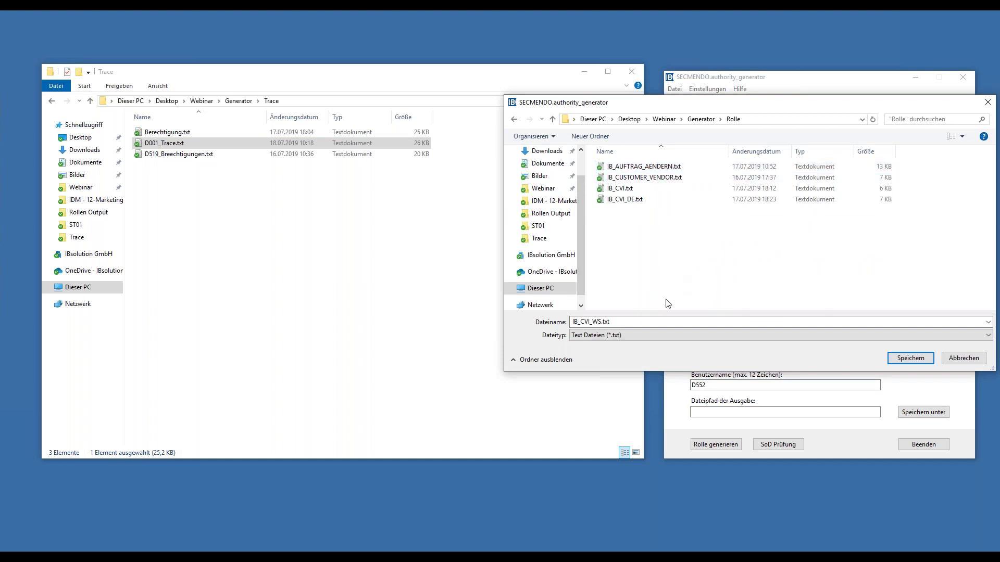
{"action": "left_click", "coordinate": [917, 358]}
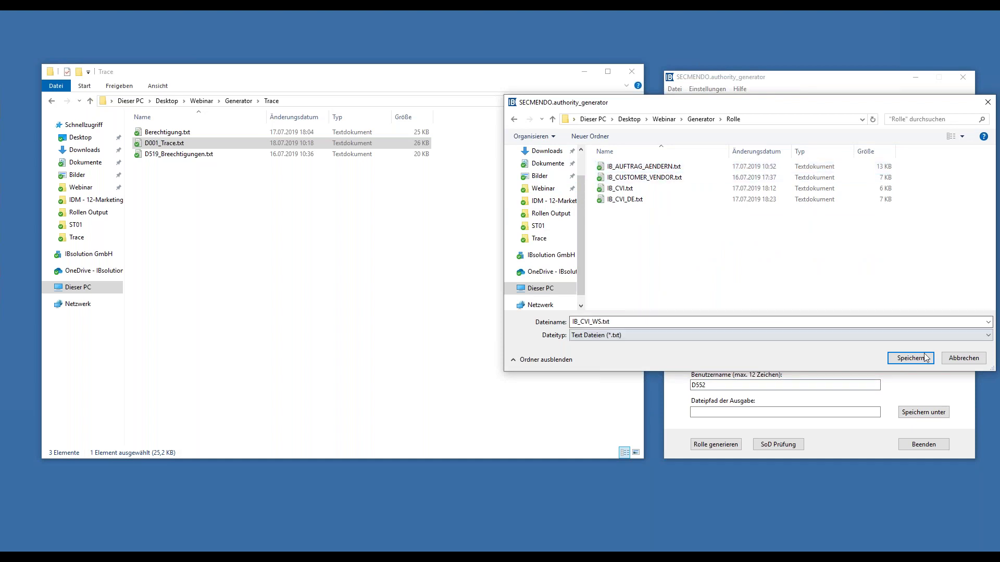
- Generate the role definition from the entered details and acknowledge the completion message
{"action": "left_click", "coordinate": [725, 446]}
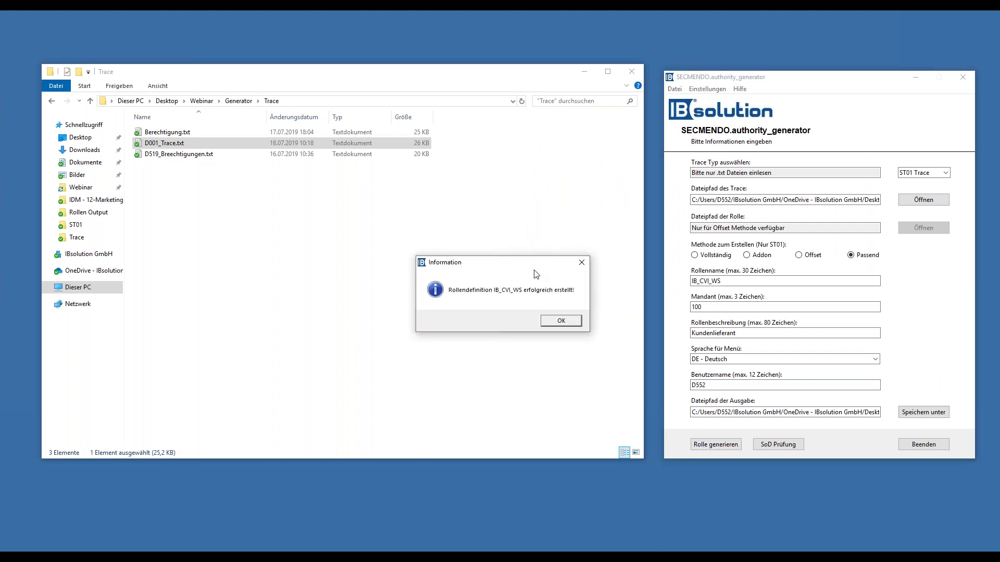
{"action": "left_click", "coordinate": [558, 323]}
{"action": "left_click", "coordinate": [559, 323]}
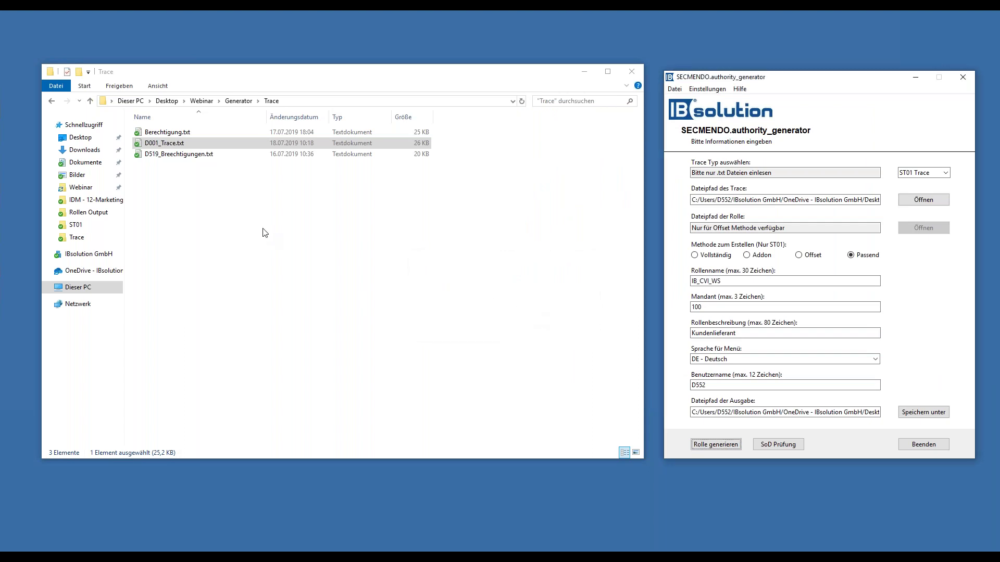
- Locate the generated IB_CVI_WS.txt in the Webinar\Generator\Rolle folder in File Explorer
{"action": "left_click", "coordinate": [91, 188]}
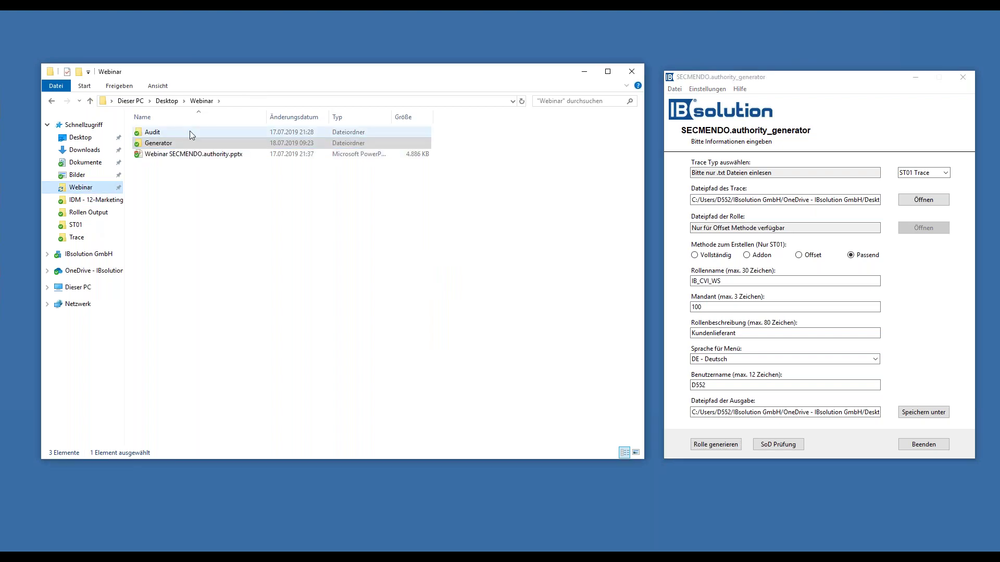
{"action": "double_click", "coordinate": [189, 139]}
{"action": "double_click", "coordinate": [192, 134]}
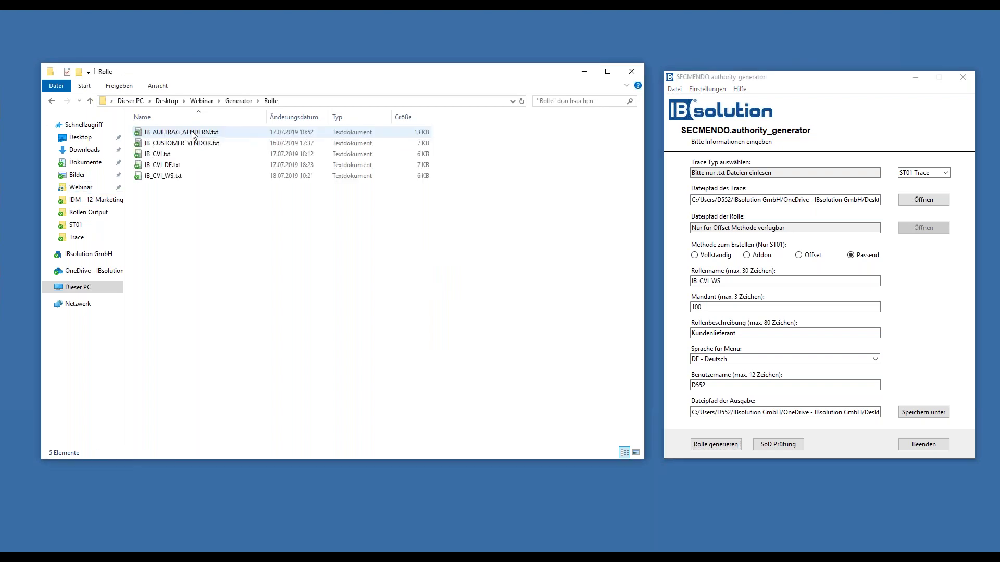
{"action": "left_click", "coordinate": [191, 179]}
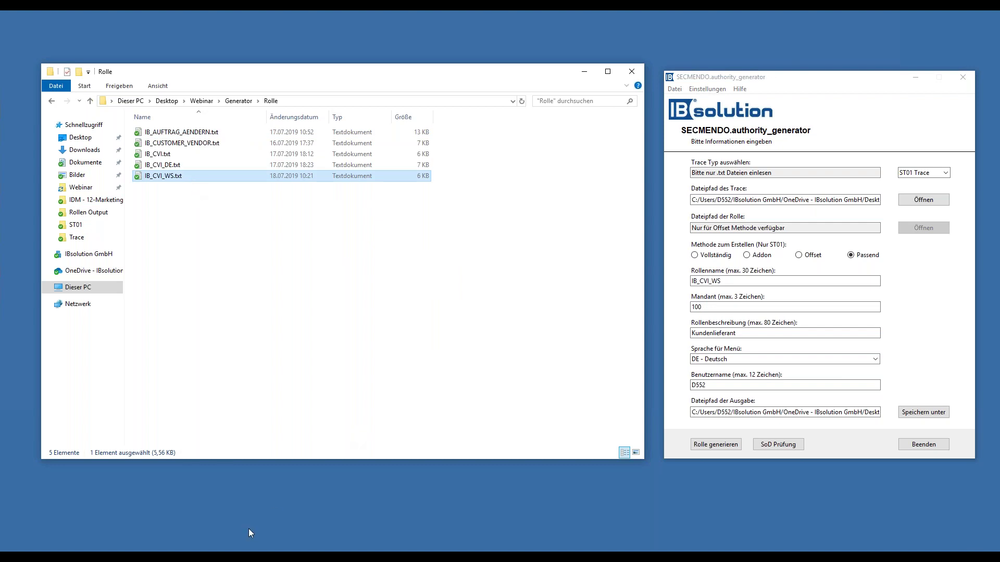
- Switch to the SAP Easy Access D30 session and start role maintenance with transaction pfcg
{"action": "left_click", "coordinate": [249, 557]}
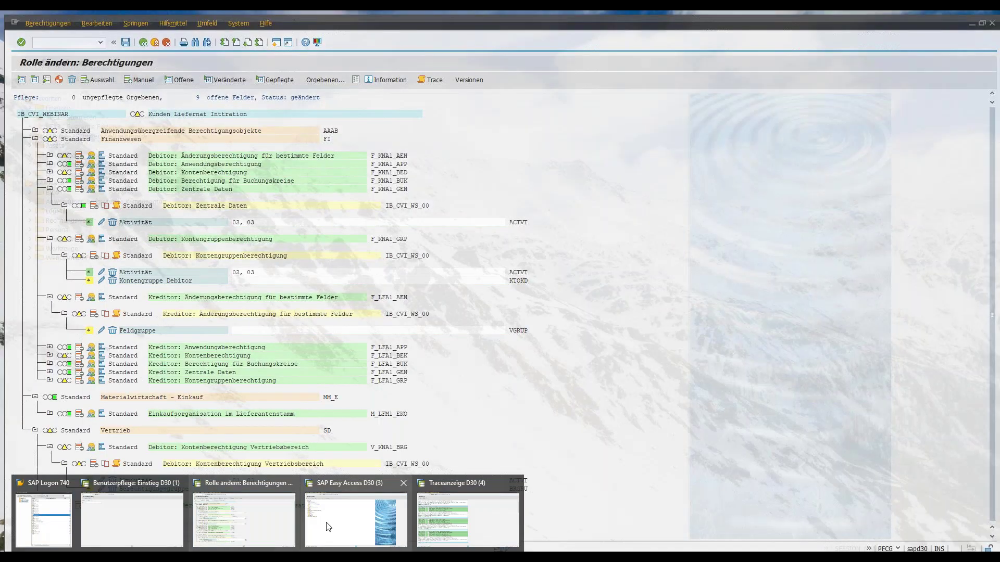
{"action": "left_click", "coordinate": [328, 527]}
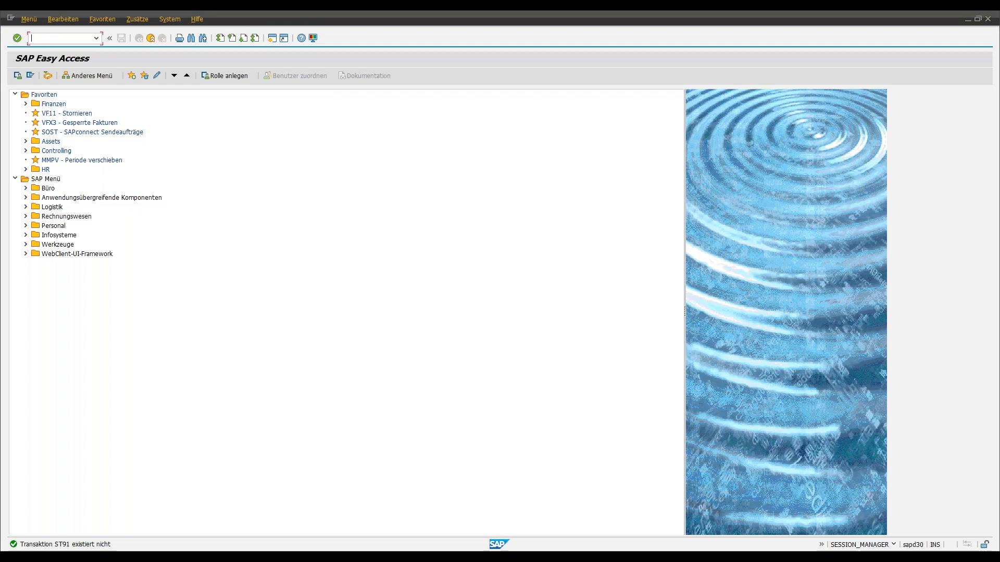
{"action": "type", "text": "pfcg"}
{"action": "key", "text": "Return"}
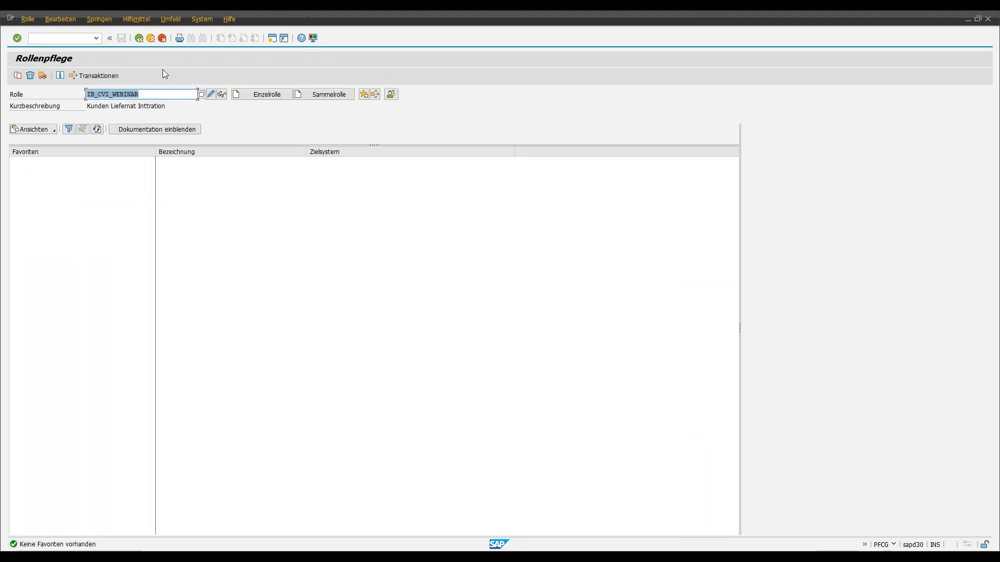
- Upload IB_CVI_WS.txt from the Generator\Rolle folder into role maintenance, allowing SAP GUI file access and confirming the role import
{"action": "left_click", "coordinate": [29, 19]}
{"action": "left_click", "coordinate": [57, 102]}
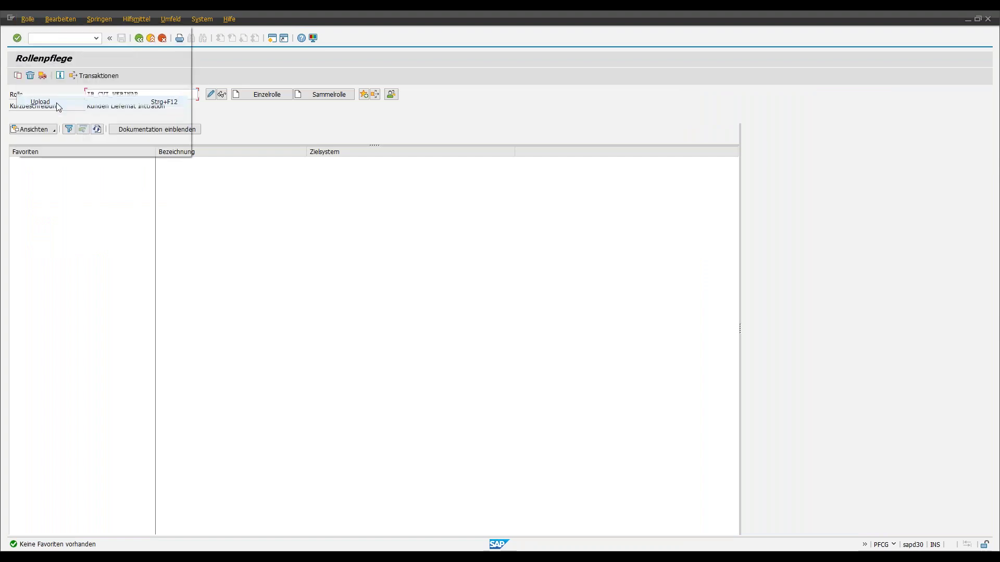
{"action": "left_click", "coordinate": [292, 324]}
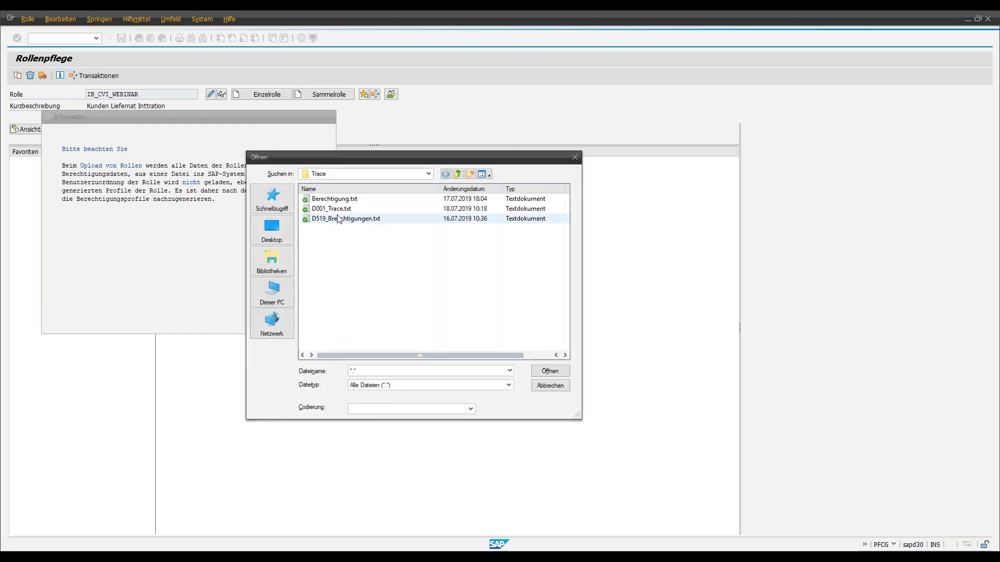
{"action": "left_click", "coordinate": [409, 176]}
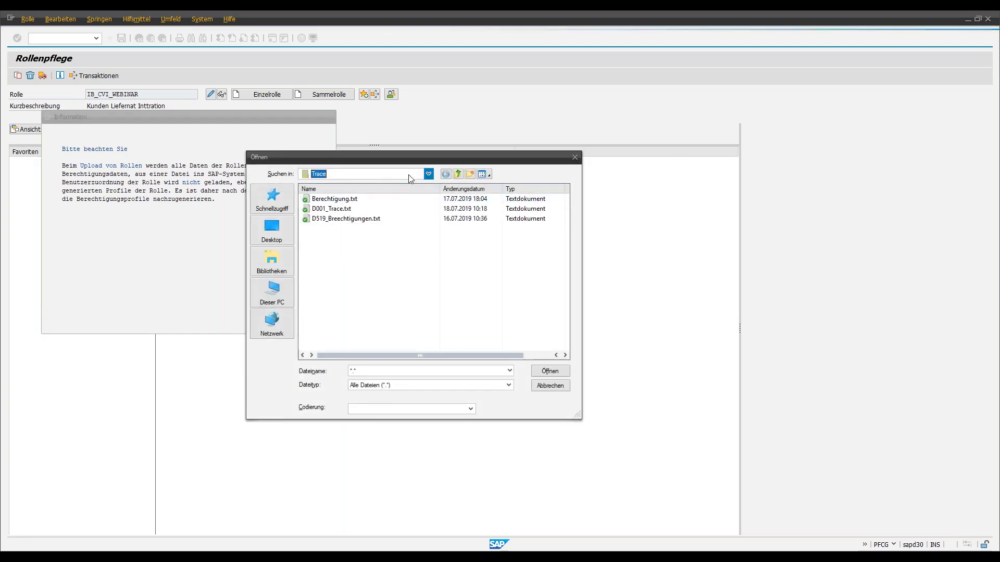
{"action": "left_click", "coordinate": [339, 338]}
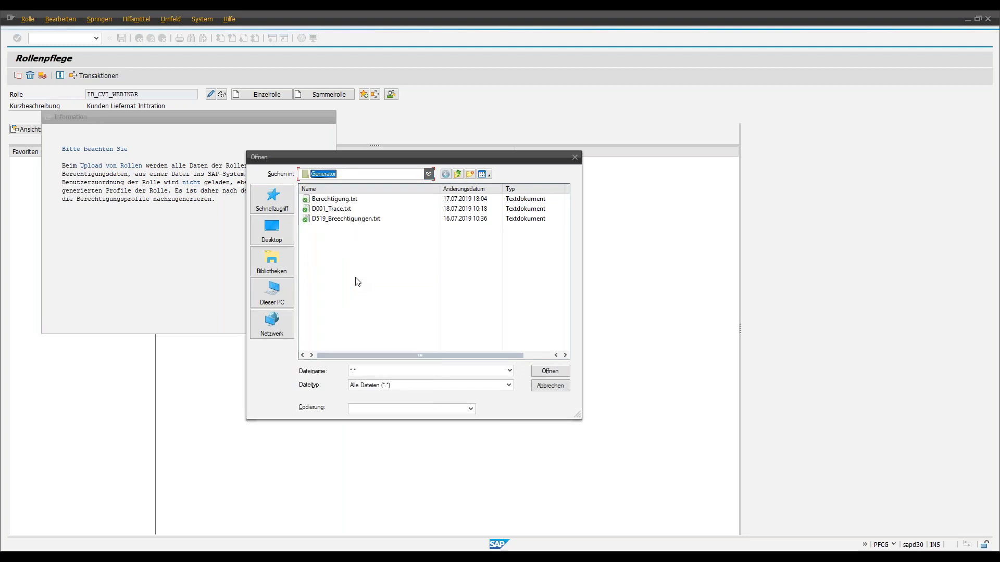
{"action": "double_click", "coordinate": [319, 199]}
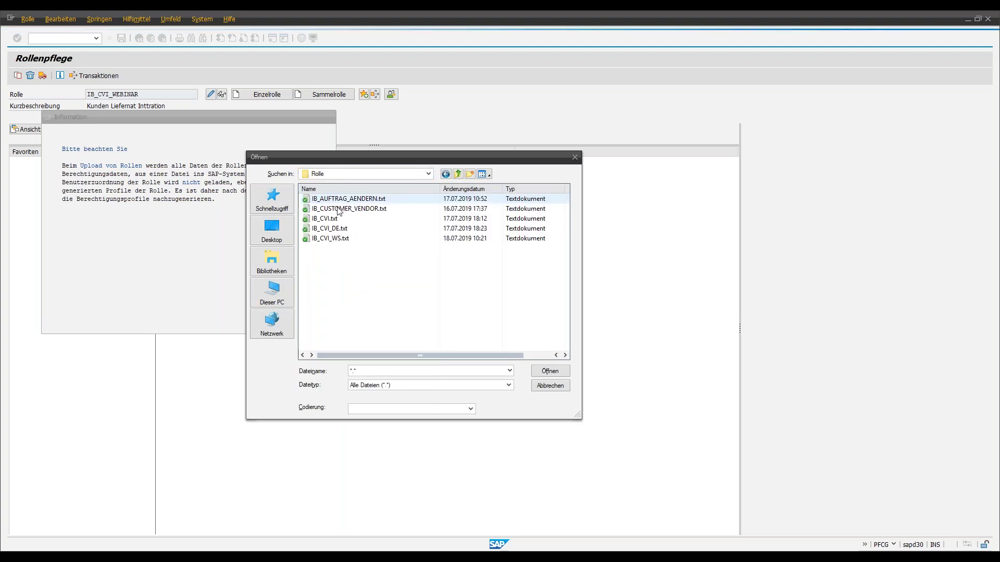
{"action": "left_click", "coordinate": [345, 239]}
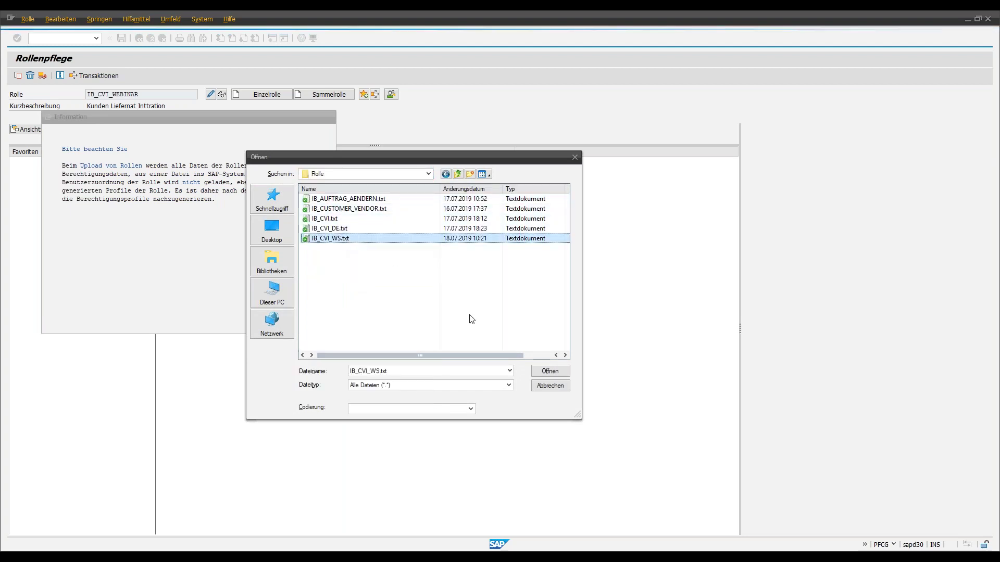
{"action": "left_click", "coordinate": [536, 370]}
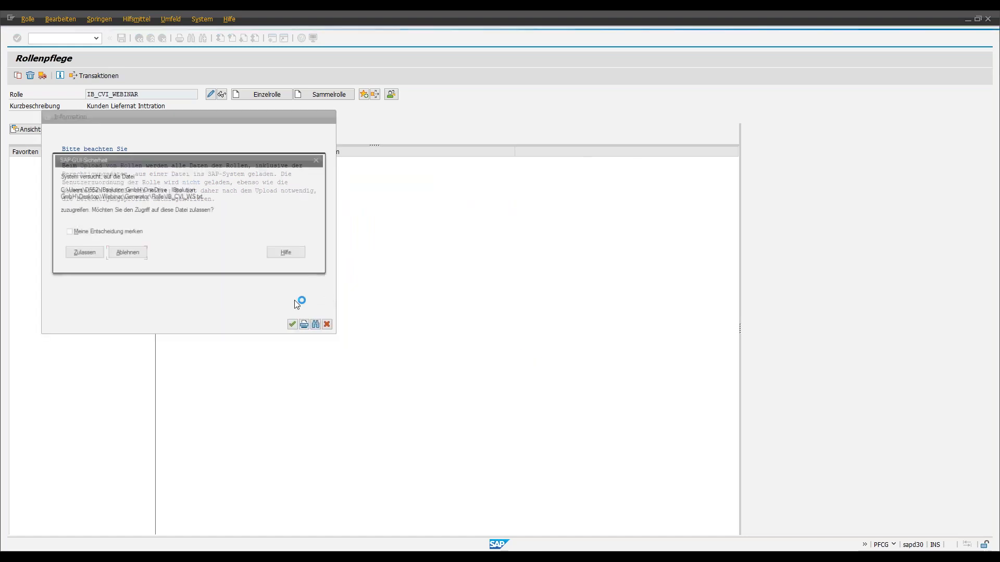
{"action": "left_click", "coordinate": [70, 253]}
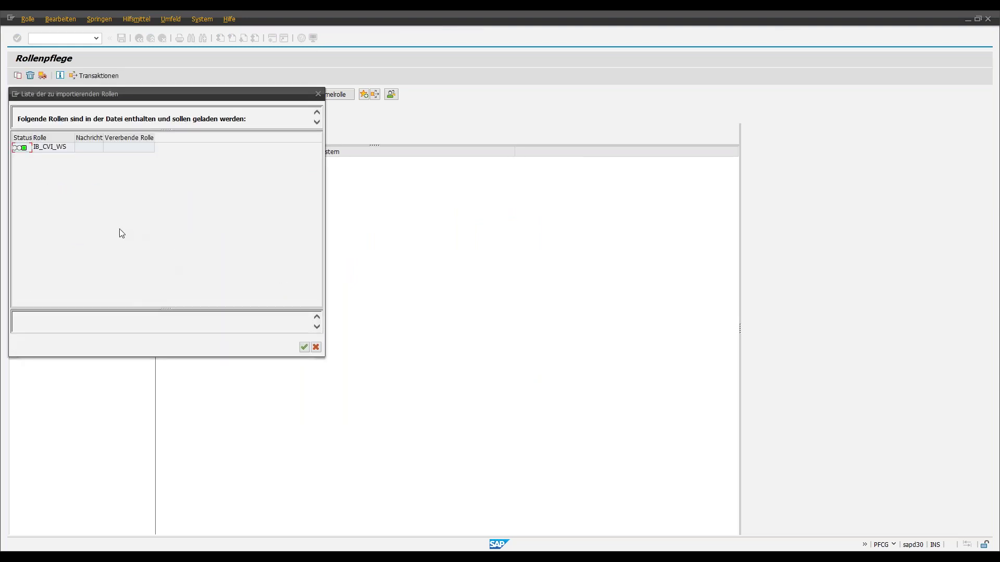
{"action": "left_click", "coordinate": [304, 347]}
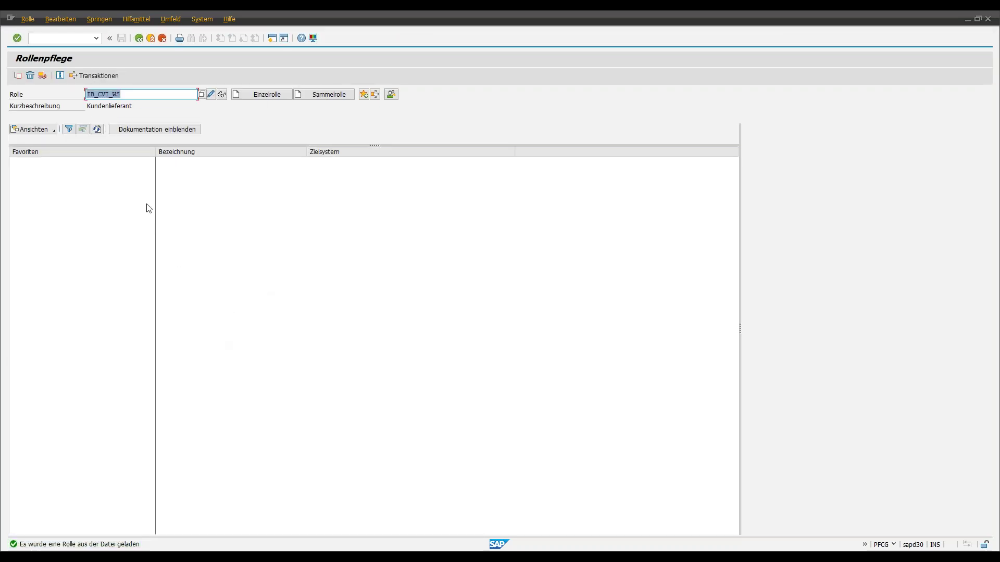
- Open the uploaded role IB_CVI_WS for changing, show its menu transactions, and place the cursor in the short description
{"action": "left_click", "coordinate": [211, 94]}
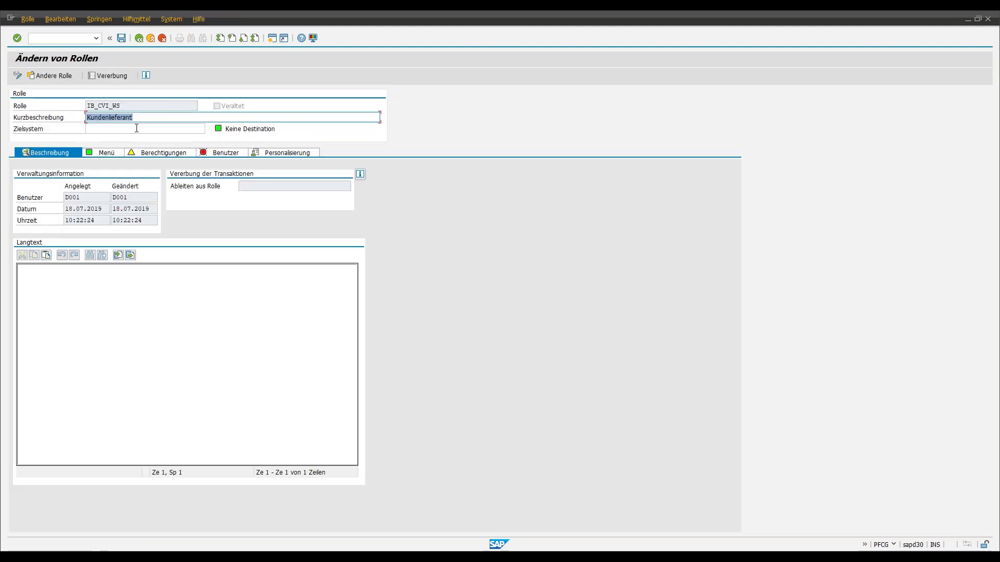
{"action": "left_click", "coordinate": [99, 155]}
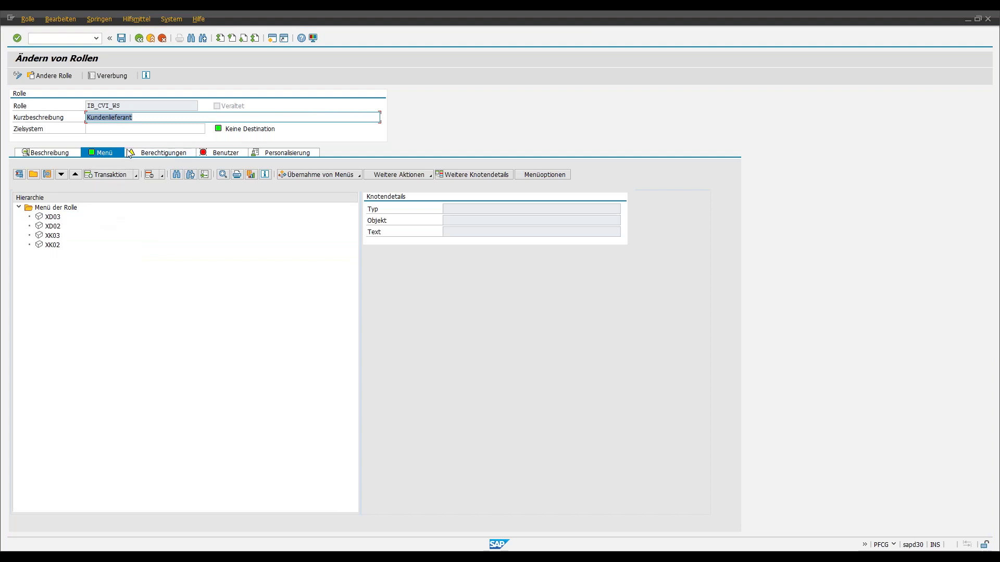
{"action": "left_click", "coordinate": [147, 119]}
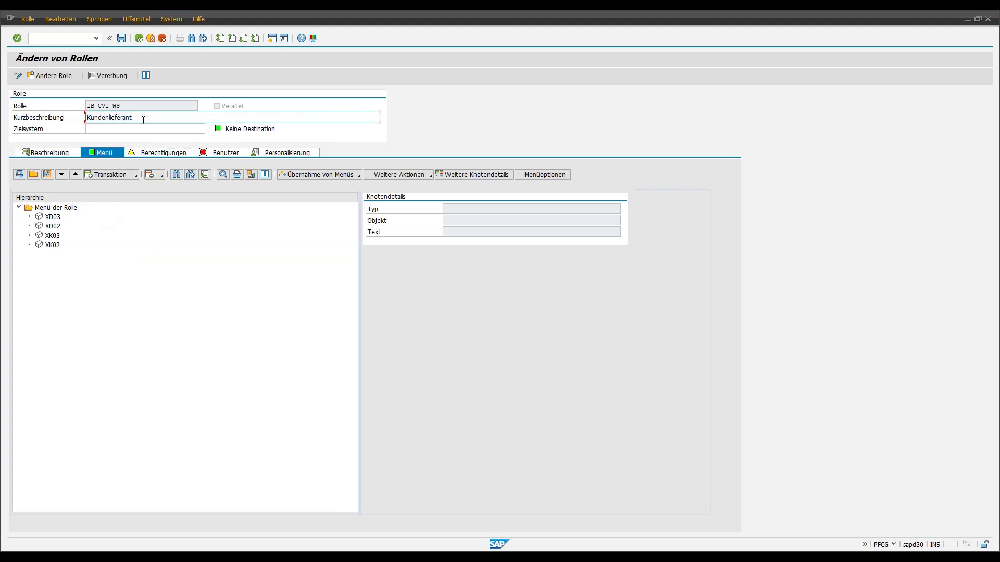
- Open the authorization data of role IB_CVI_WS in expert mode for profile generation, confirming the maintenance type and the important notice
{"action": "left_click", "coordinate": [164, 153]}
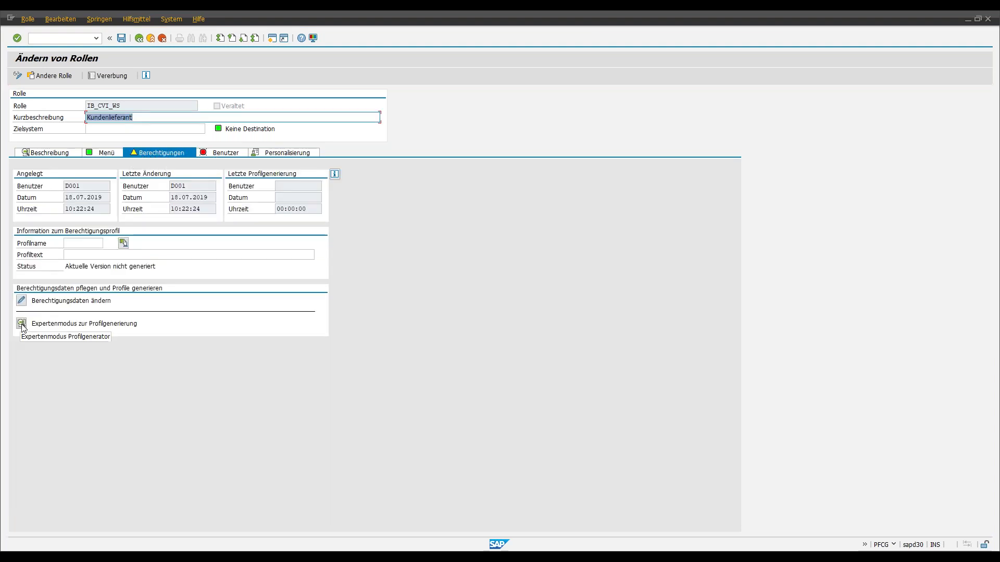
{"action": "left_click", "coordinate": [82, 243]}
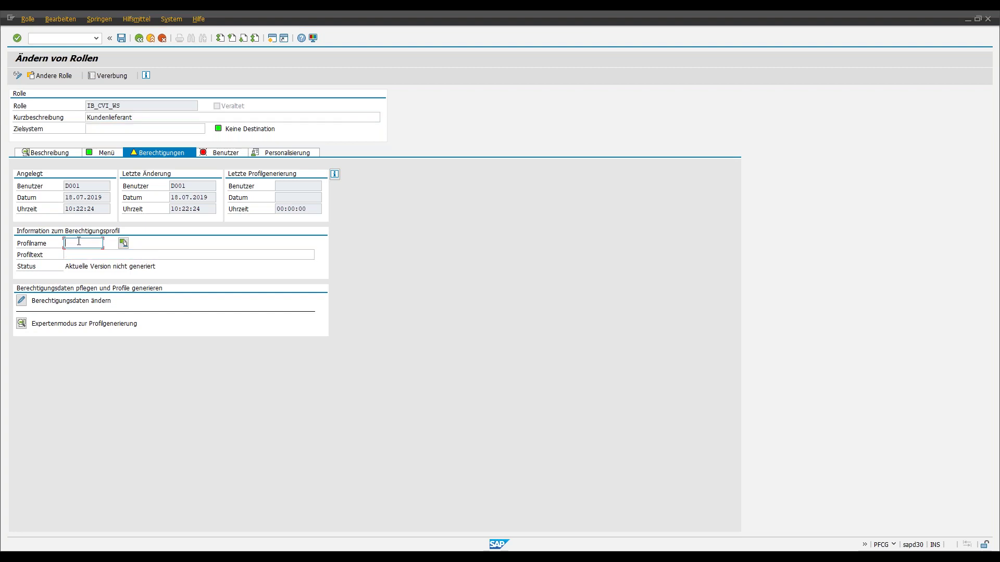
{"action": "left_click", "coordinate": [21, 324]}
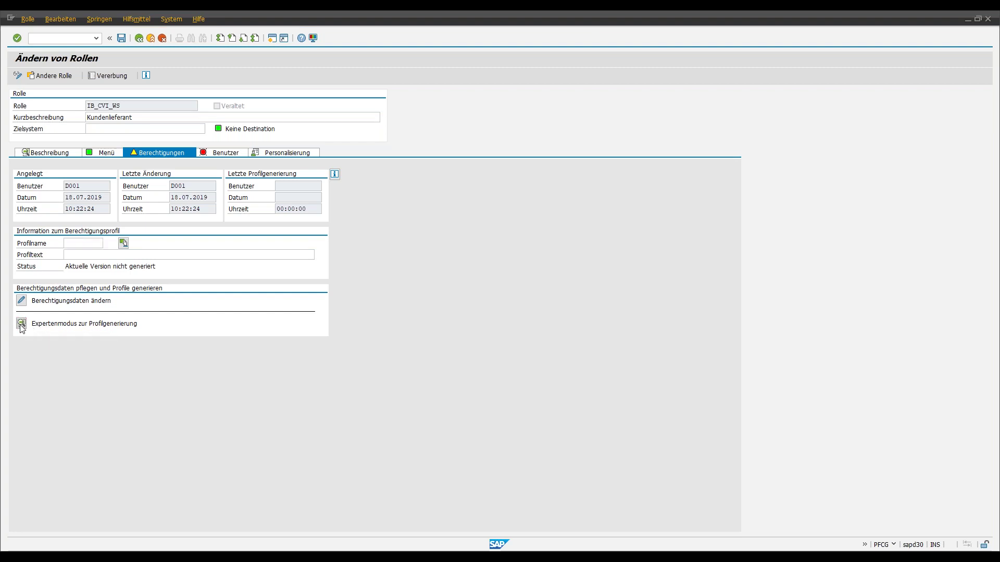
{"action": "left_click", "coordinate": [292, 324]}
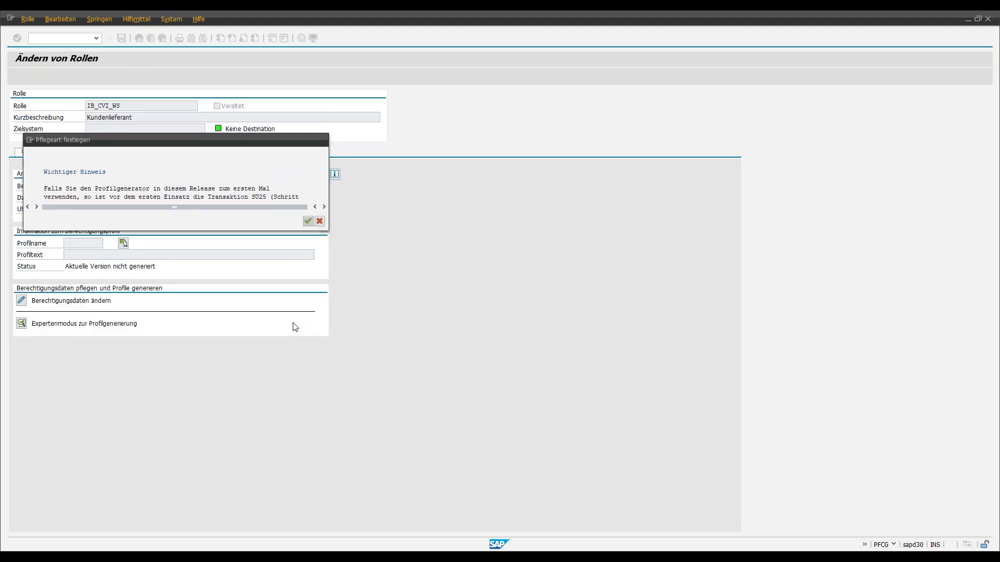
{"action": "left_click", "coordinate": [308, 221]}
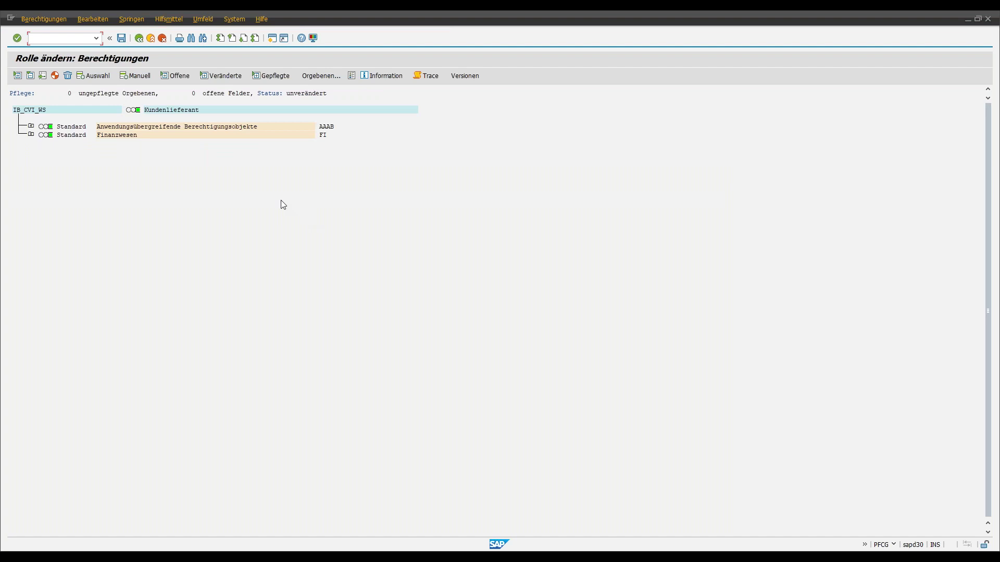
- Expand the AAAB and Finanzwesen authorization classes to examine the S_TCODE transaction codes and the values of the customer account group authorization
{"action": "left_click", "coordinate": [31, 127]}
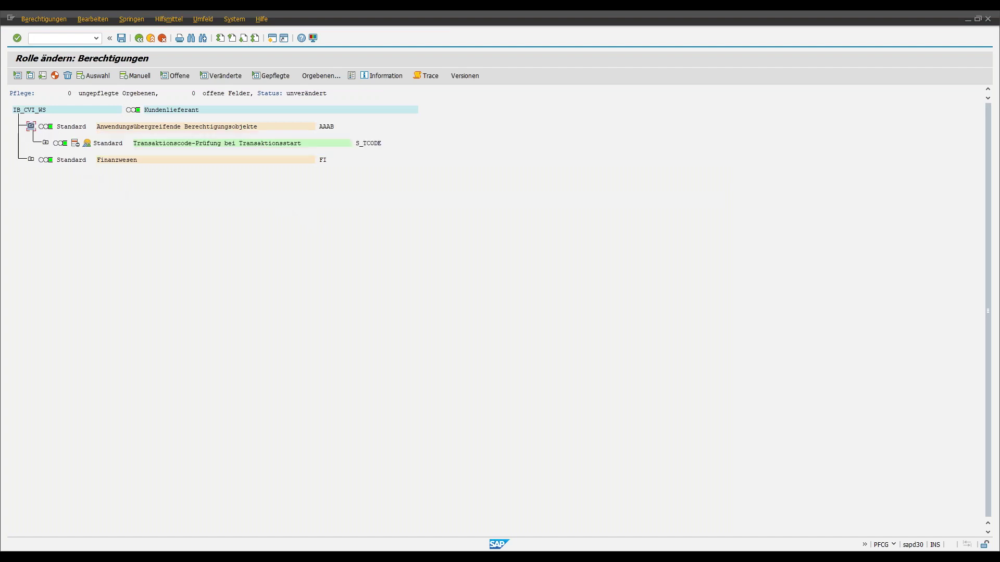
{"action": "left_click", "coordinate": [31, 160]}
{"action": "left_click", "coordinate": [45, 143]}
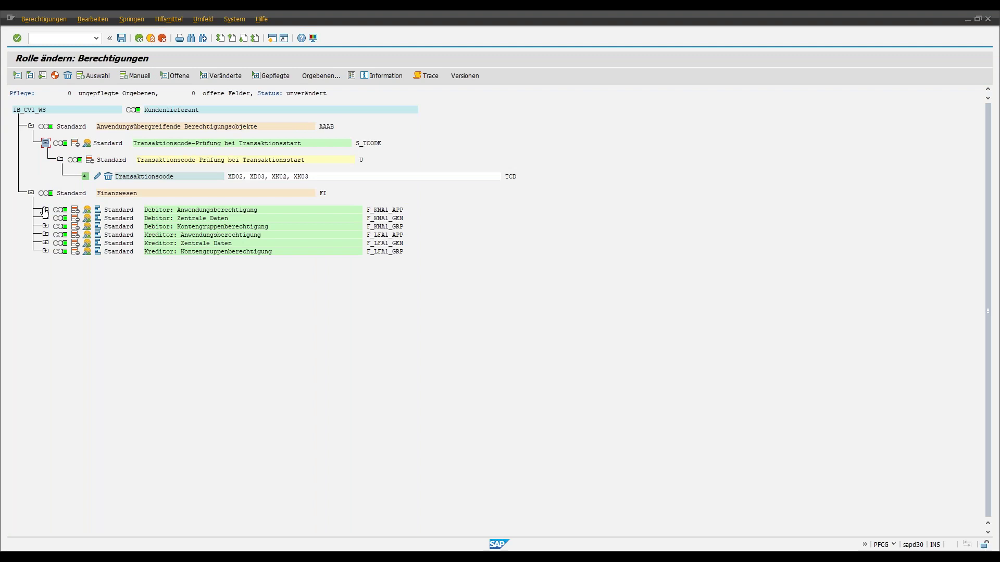
{"action": "left_click", "coordinate": [46, 226]}
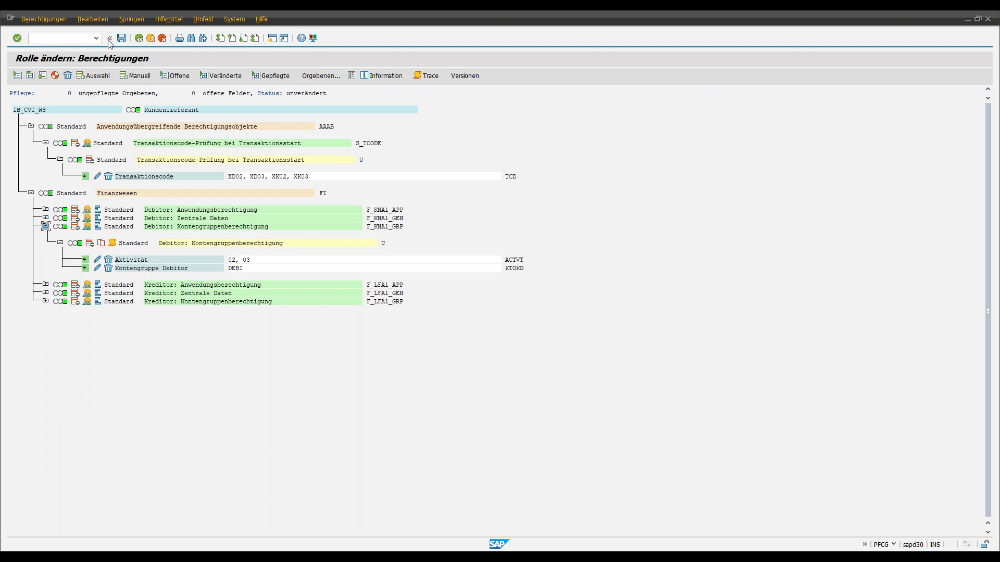
- Generate the role's authorization profile, try the profile name IB_CVI_WS_, and start correcting that name
{"action": "left_click", "coordinate": [61, 39]}
{"action": "left_click", "coordinate": [55, 75]}
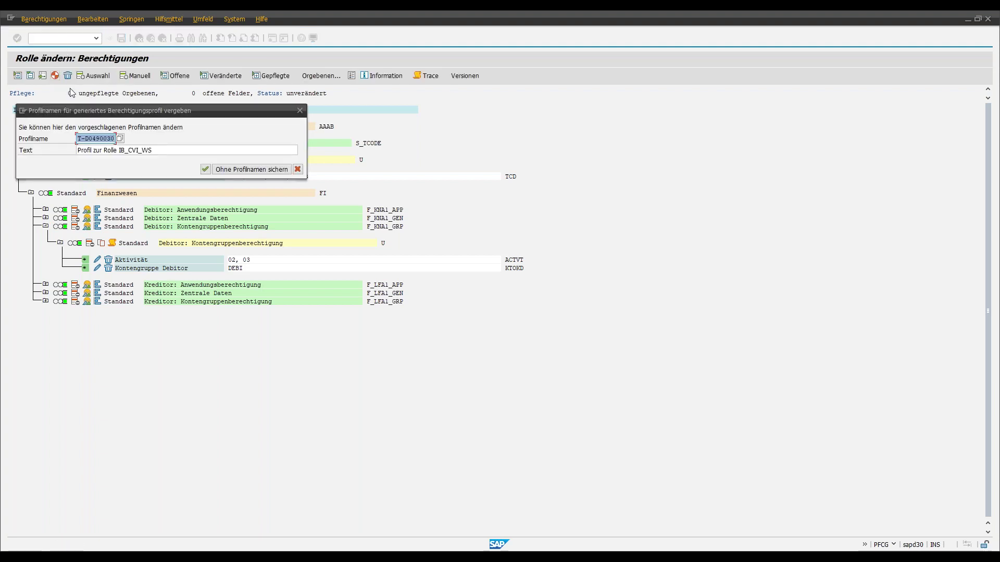
{"action": "type", "text": "IB_"}
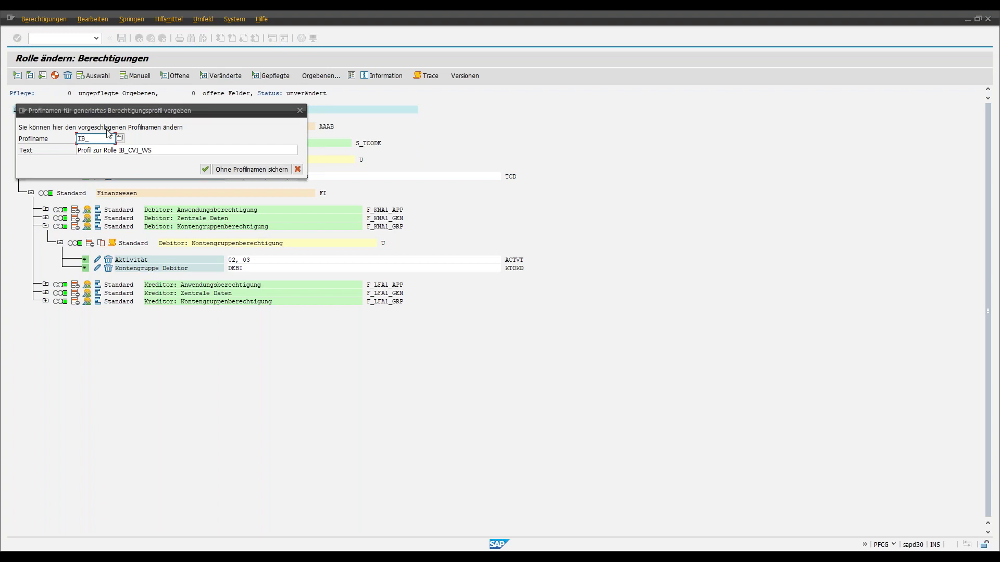
{"action": "type", "text": "CVI_WS"}
{"action": "left_click", "coordinate": [205, 169]}
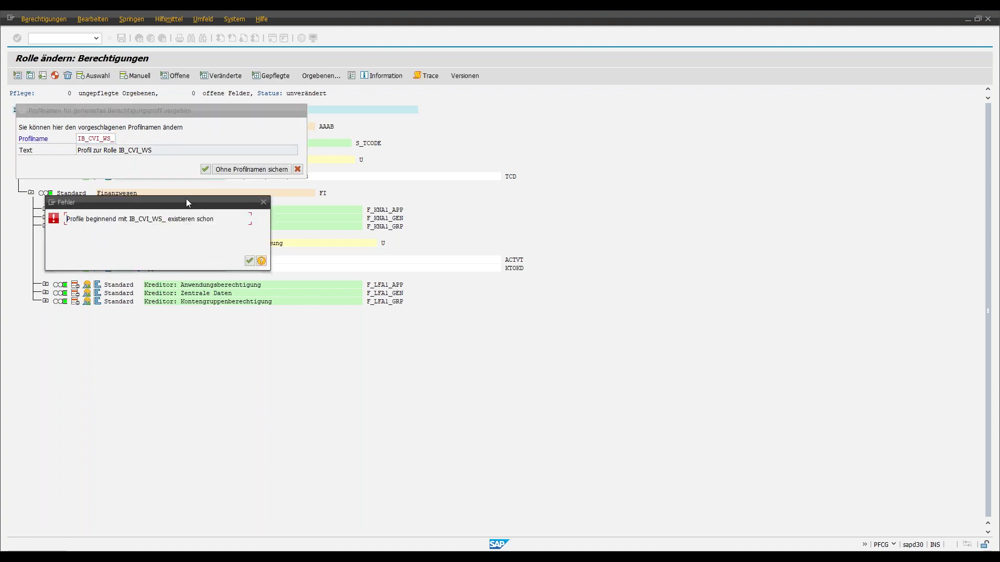
{"action": "left_click", "coordinate": [249, 261]}
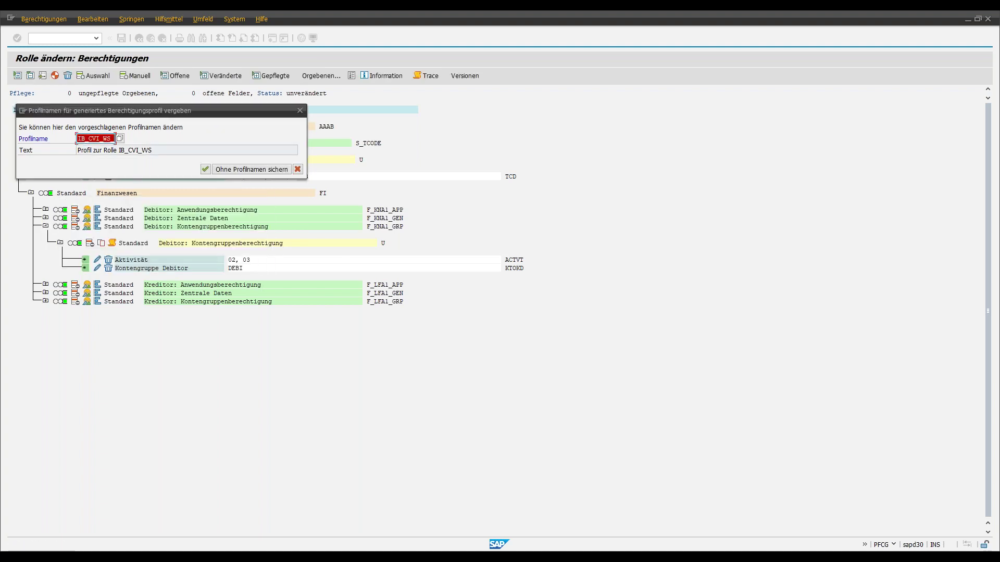
{"action": "key", "text": "BackSpace"}
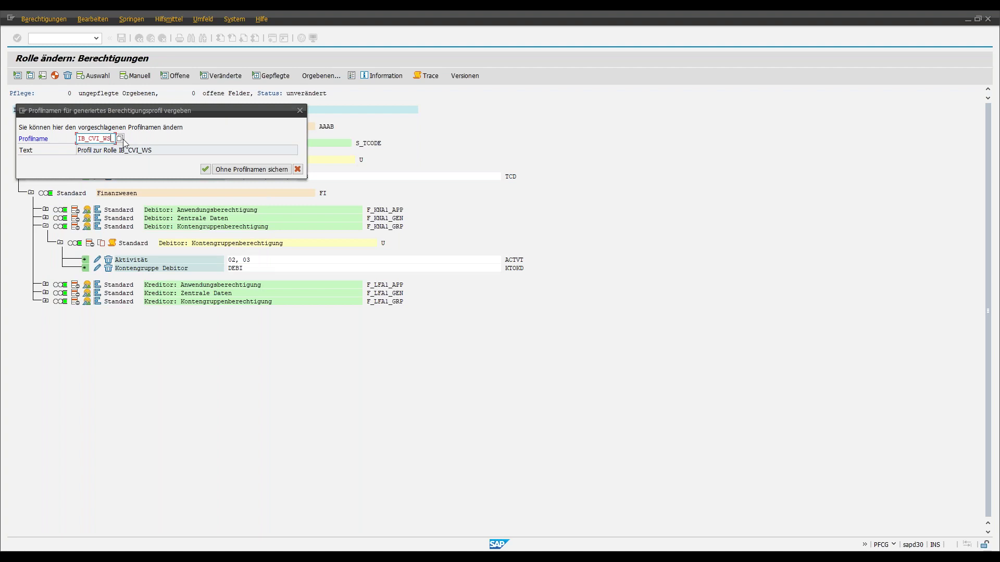